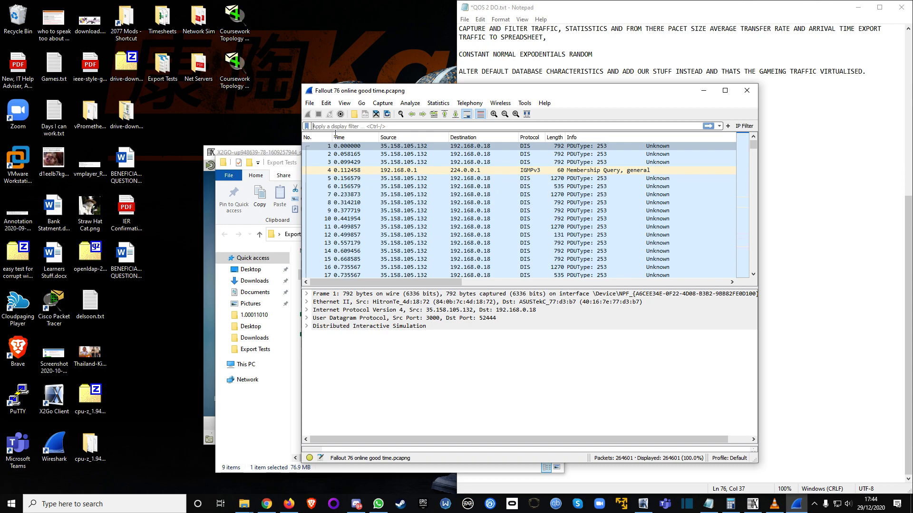
Step: Filter the capture to packets matching ip.addr==35.158.105.132
{"action": "type", "text": ".addr=="}
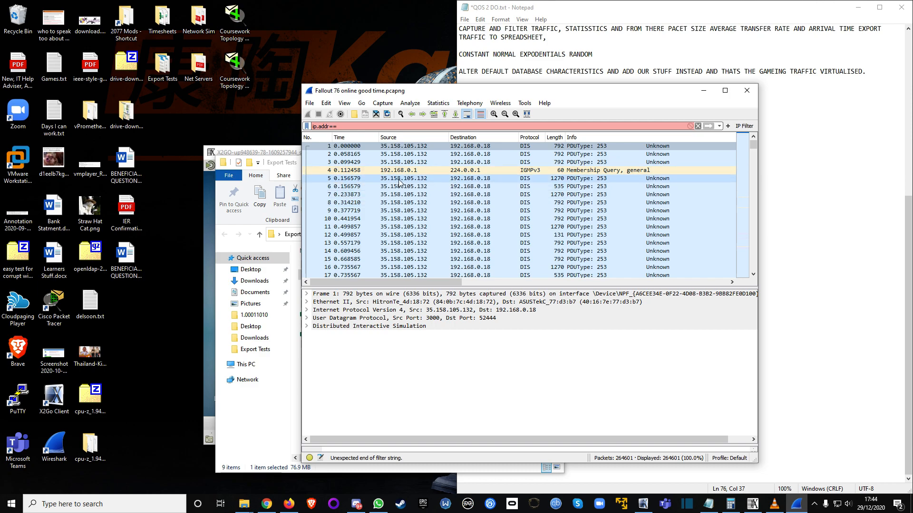
{"action": "type", "text": "35."}
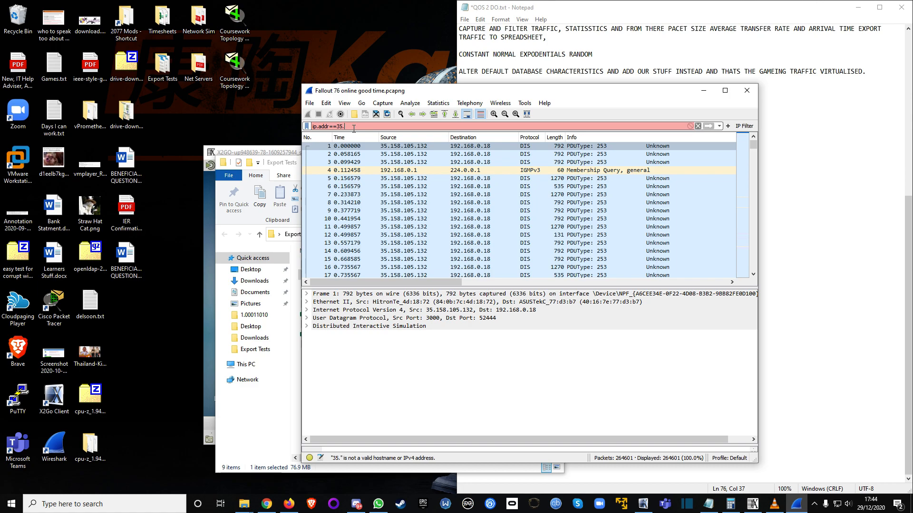
{"action": "type", "text": "158.105.132"}
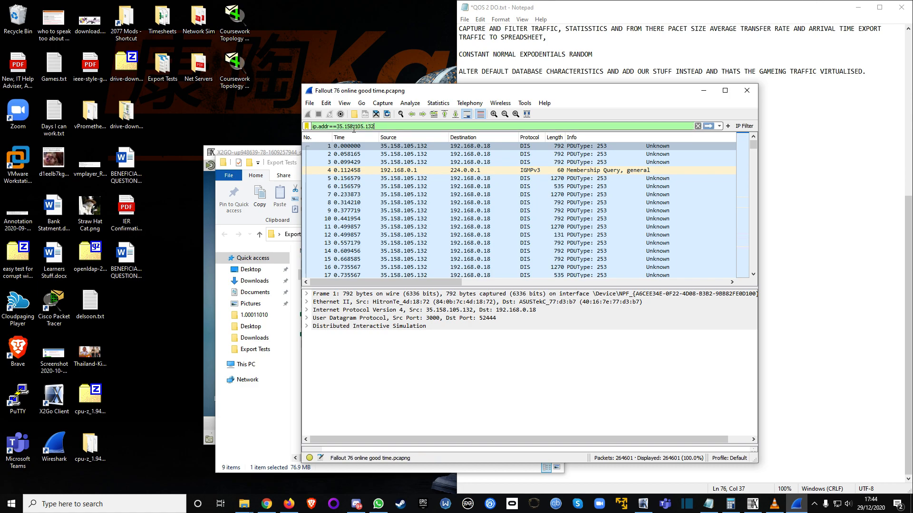
{"action": "key", "text": "Return"}
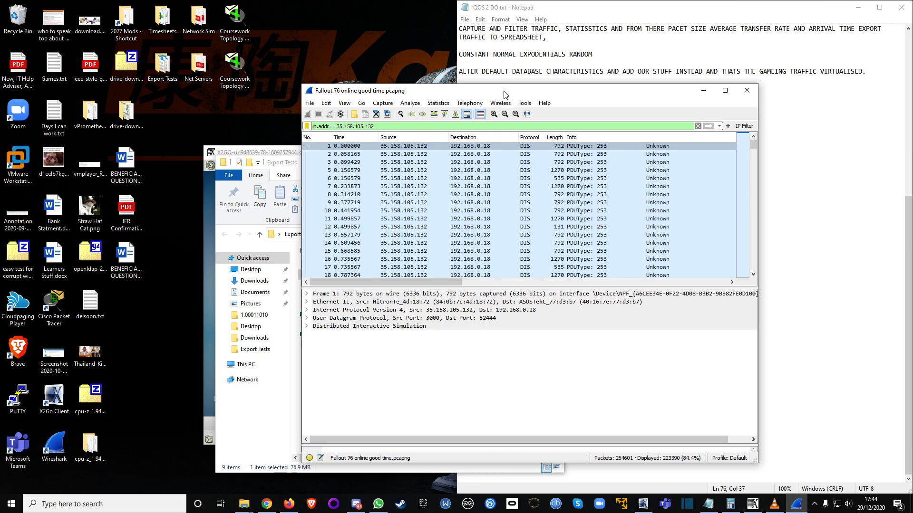
Step: Maximize the capture window, look through the filtered packets and open the Capture File Properties
{"action": "double_click", "coordinate": [505, 93]}
{"action": "scroll", "coordinate": [311, 162], "scroll_direction": "down", "scroll_amount": 20}
{"action": "scroll", "coordinate": [309, 161], "scroll_direction": "down", "scroll_amount": 20}
{"action": "scroll", "coordinate": [312, 166], "scroll_direction": "up", "scroll_amount": 12}
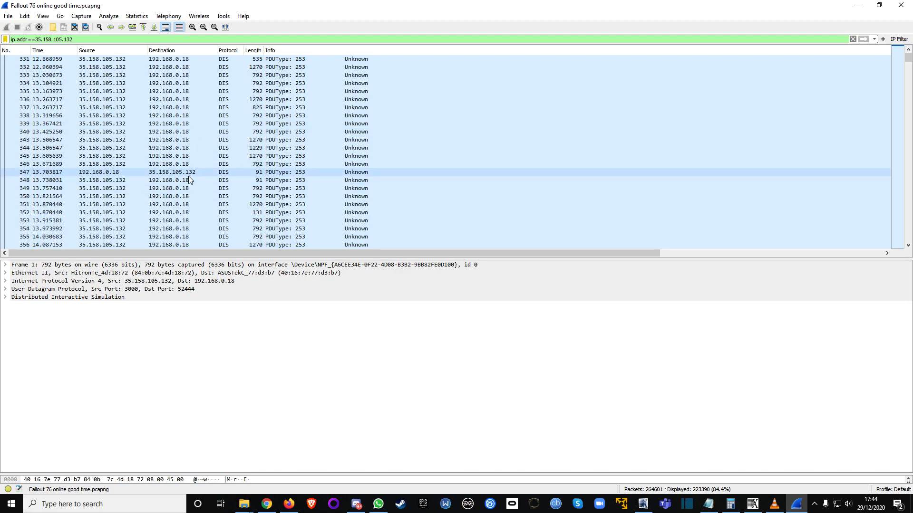
{"action": "scroll", "coordinate": [328, 149], "scroll_direction": "up", "scroll_amount": 20}
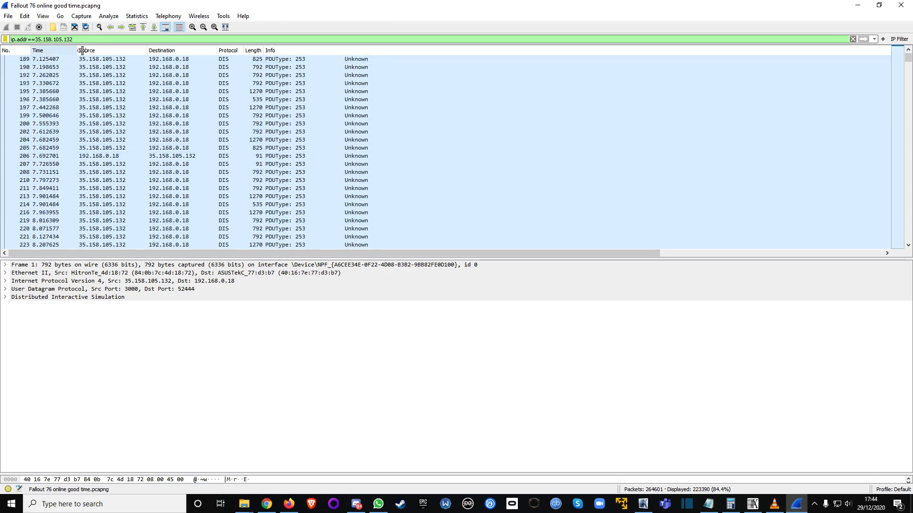
{"action": "left_click", "coordinate": [137, 15]}
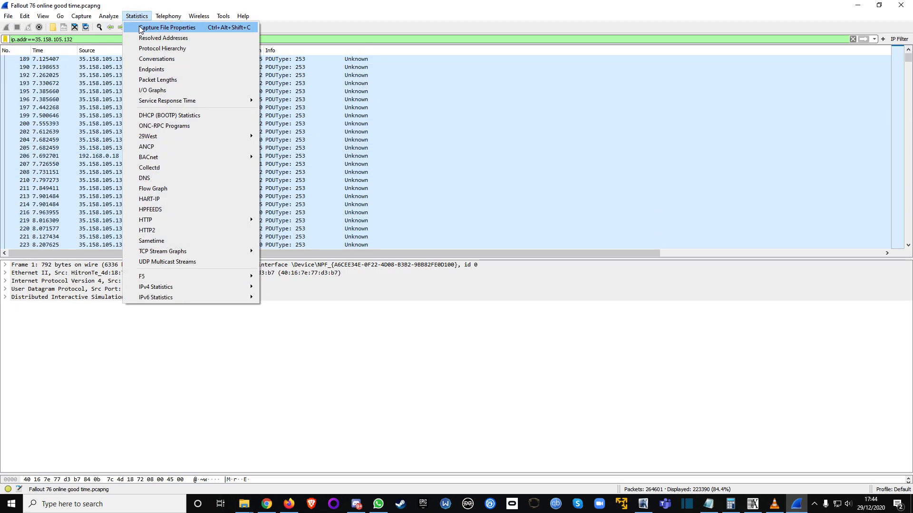
{"action": "left_click", "coordinate": [141, 30]}
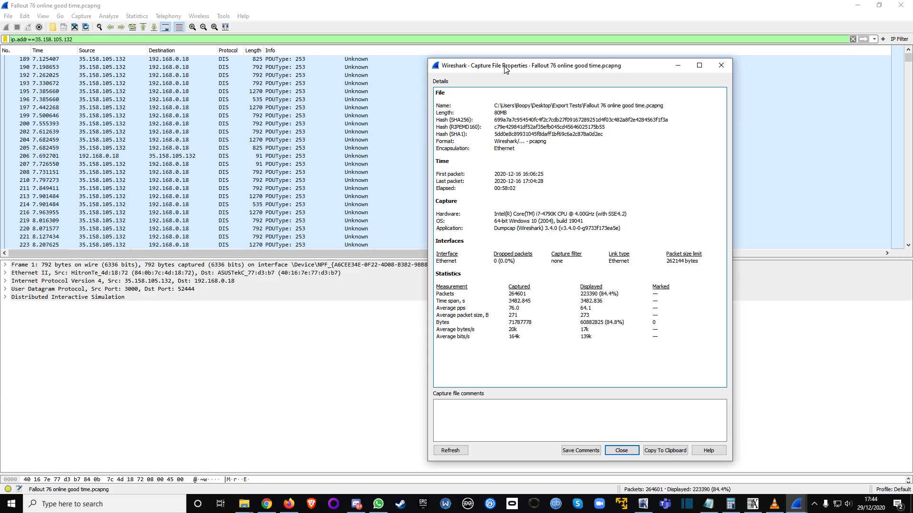
Step: Minimize the main capture and notes windows and arrange the Capture File Properties beside the X2Go remote desktop
{"action": "left_click", "coordinate": [858, 6]}
{"action": "left_click_drag", "start_coordinate": [630, 67], "coordinate": [798, 27]}
{"action": "left_click", "coordinate": [859, 7]}
{"action": "left_click_drag", "start_coordinate": [511, 166], "coordinate": [443, 107]}
{"action": "left_click", "coordinate": [507, 157]}
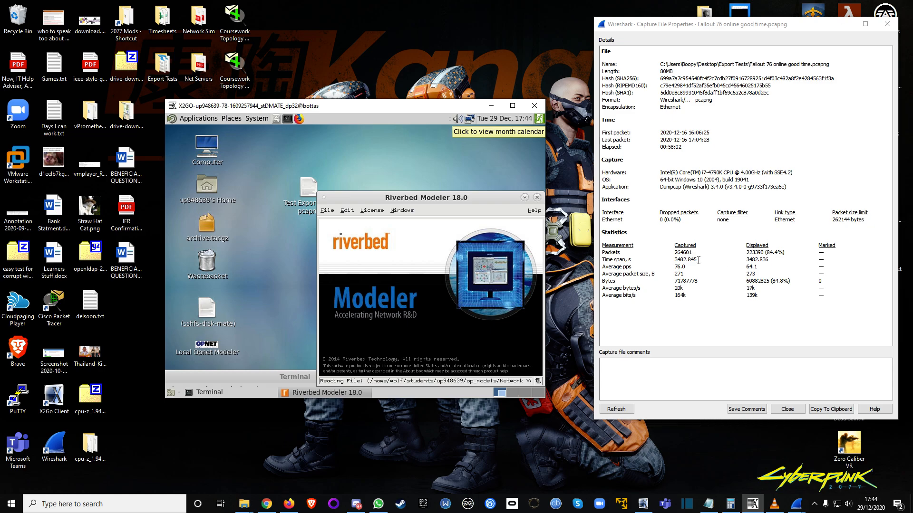
Step: Examine the captured and displayed statistics, including time span, average packets per second and average packet size
{"action": "left_click_drag", "start_coordinate": [670, 251], "coordinate": [691, 298]}
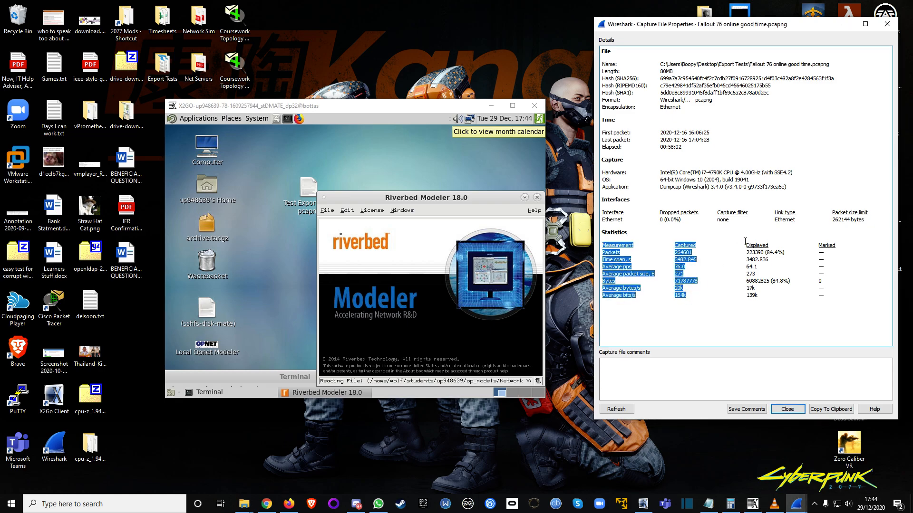
{"action": "left_click_drag", "start_coordinate": [744, 247], "coordinate": [755, 271]}
{"action": "left_click", "coordinate": [752, 256]}
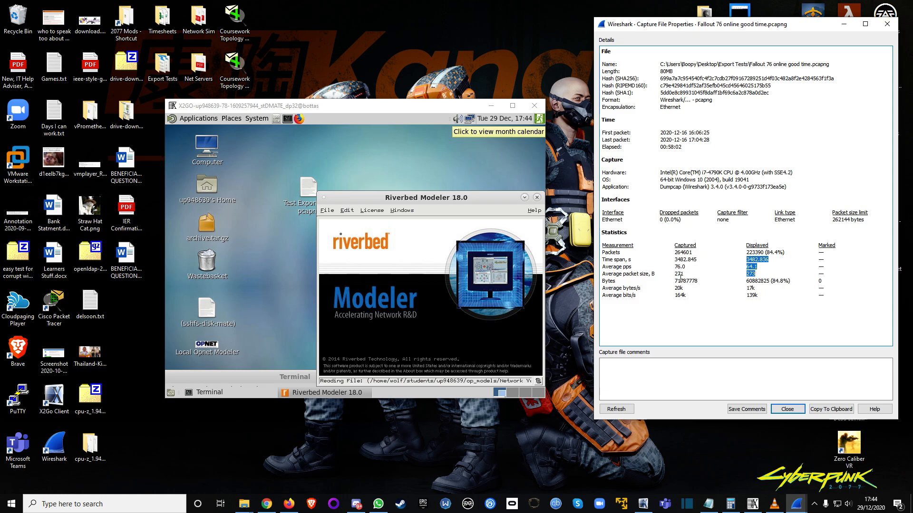
{"action": "left_click", "coordinate": [756, 269]}
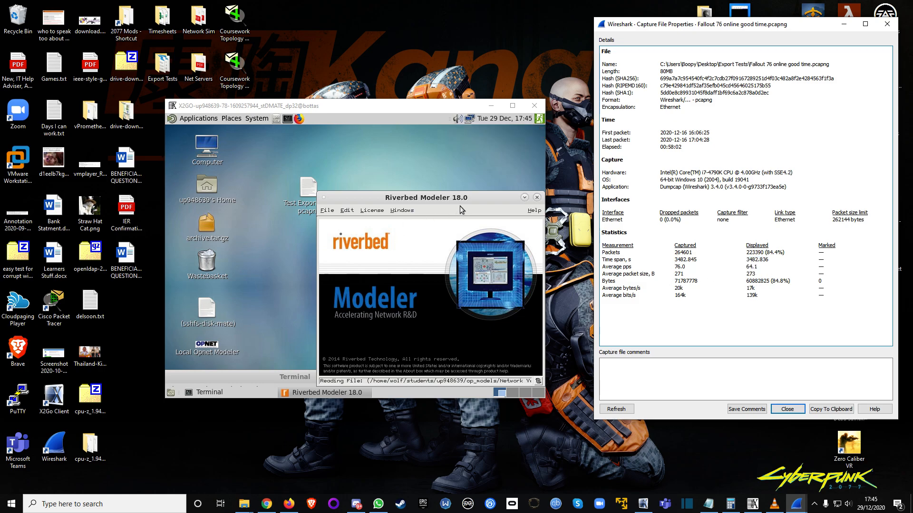
Step: Switch to Riverbed Modeler on the maximized remote desktop and create a new project, accepting the startup wizard's defaults
{"action": "left_click", "coordinate": [513, 105]}
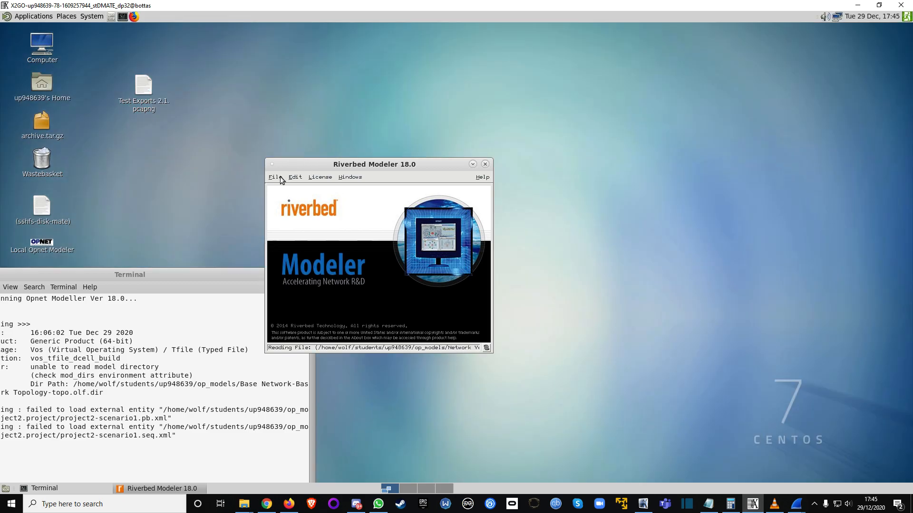
{"action": "left_click", "coordinate": [276, 177]}
{"action": "left_click", "coordinate": [279, 189]}
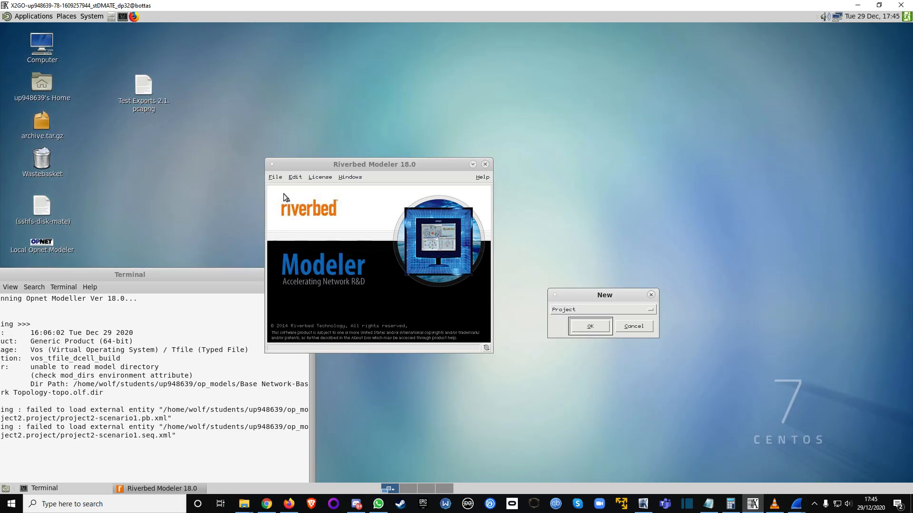
{"action": "left_click", "coordinate": [585, 333]}
{"action": "left_click", "coordinate": [103, 99]}
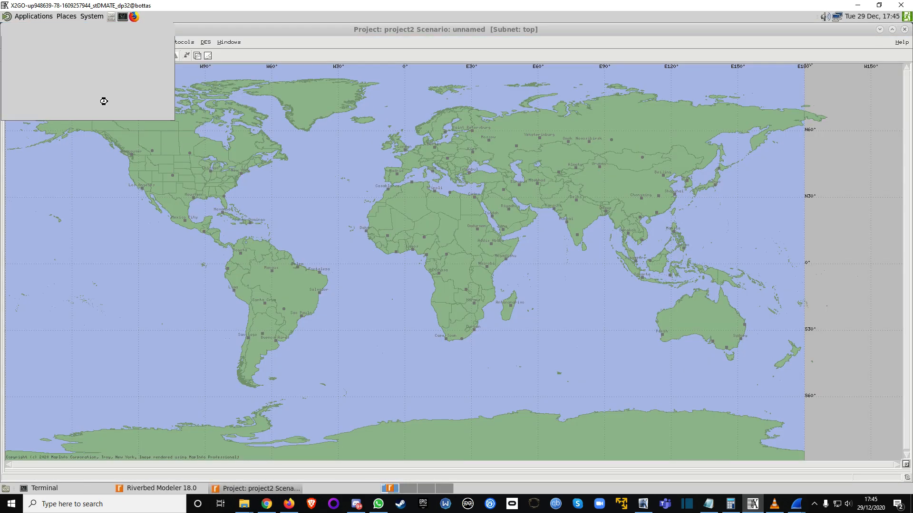
{"action": "left_click", "coordinate": [359, 330]}
{"action": "left_click", "coordinate": [360, 330]}
{"action": "left_click", "coordinate": [360, 330]}
{"action": "left_click", "coordinate": [358, 330]}
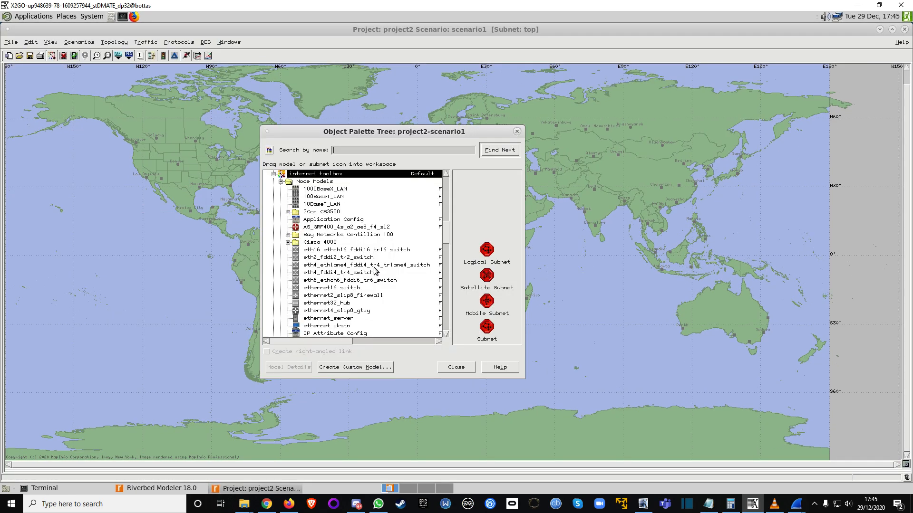
Step: Place a logical subnet on the world map in western Russia, near Moscow
{"action": "left_click_drag", "start_coordinate": [398, 136], "coordinate": [479, 168]}
{"action": "left_click_drag", "start_coordinate": [553, 166], "coordinate": [535, 145]}
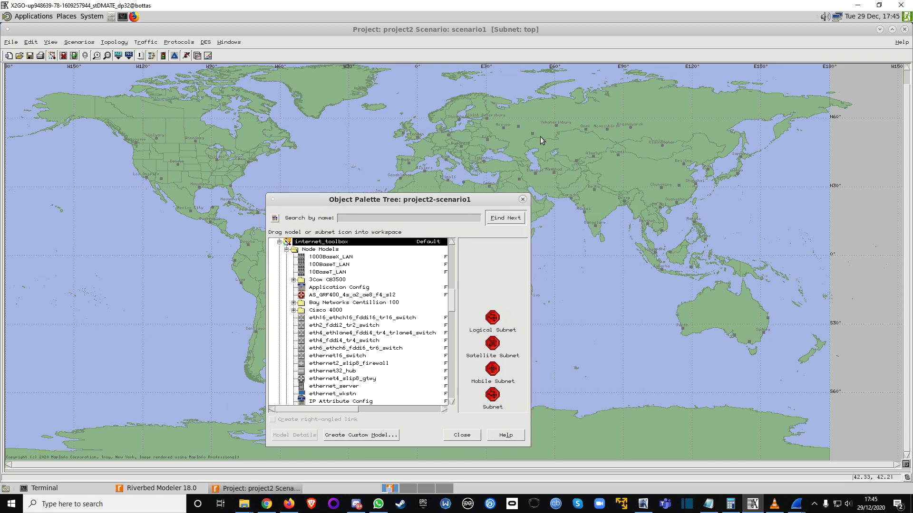
{"action": "scroll", "coordinate": [592, 133], "scroll_direction": "up", "scroll_amount": 2}
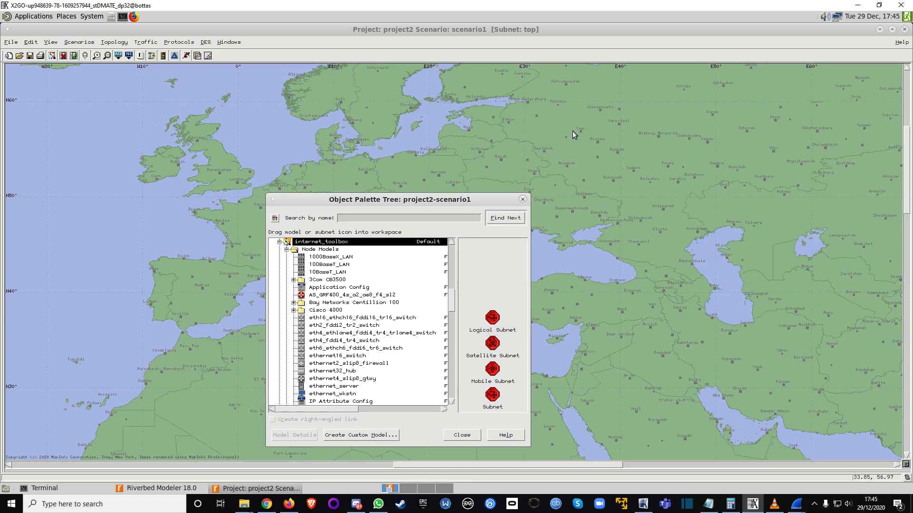
{"action": "scroll", "coordinate": [584, 132], "scroll_direction": "up", "scroll_amount": 2}
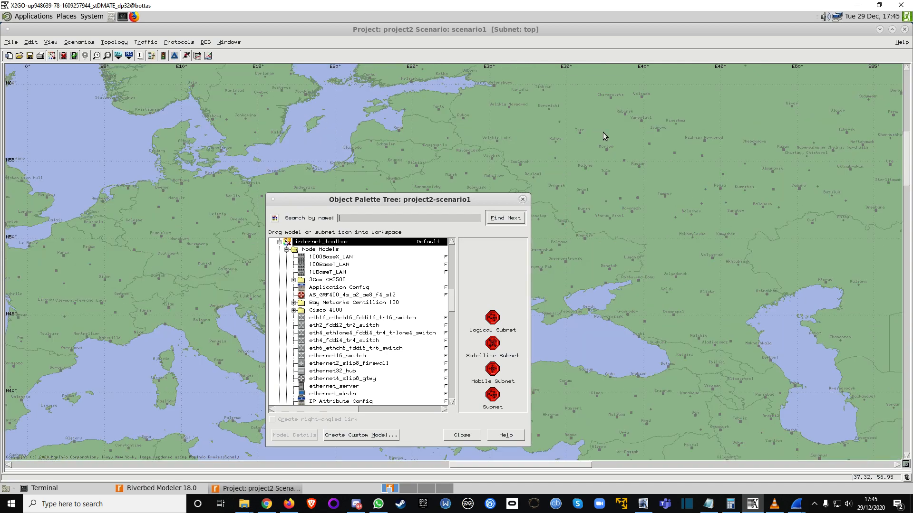
{"action": "scroll", "coordinate": [603, 132], "scroll_direction": "up", "scroll_amount": 1}
{"action": "left_click", "coordinate": [490, 317]}
{"action": "left_click", "coordinate": [609, 145]}
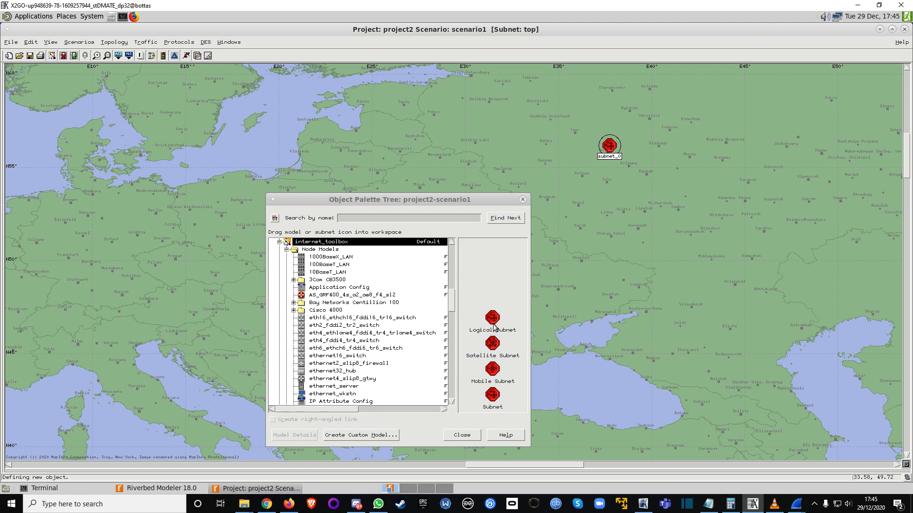
Step: Open the new subnet and place an ethernet16_switch near the middle of its workspace
{"action": "double_click", "coordinate": [611, 146]}
{"action": "left_click_drag", "start_coordinate": [390, 196], "coordinate": [655, 119]}
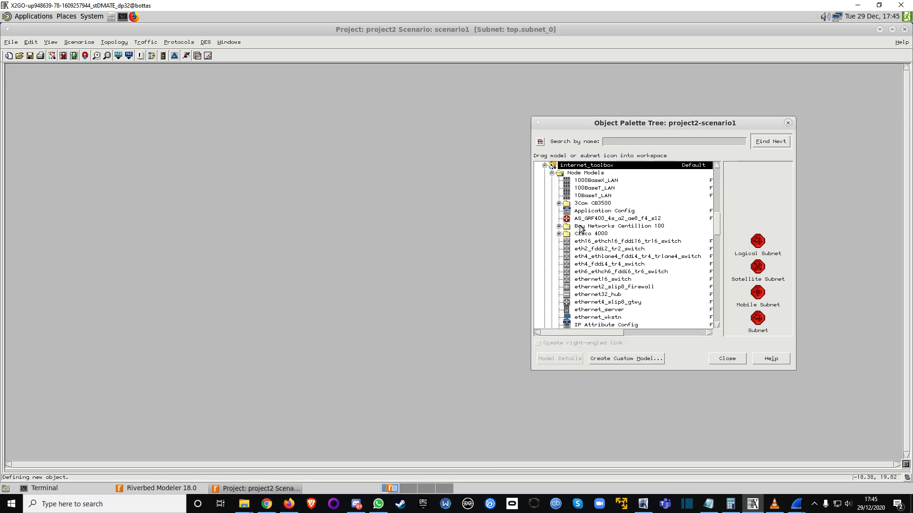
{"action": "left_click", "coordinate": [603, 281]}
{"action": "left_click", "coordinate": [411, 225]}
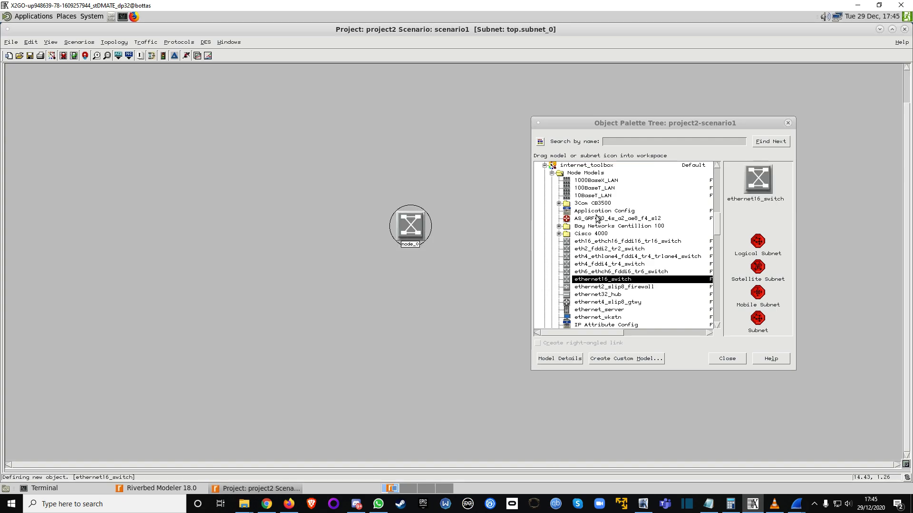
Step: Place a 100BaseT_LAN node below and to the left of the switch
{"action": "left_click", "coordinate": [590, 189]}
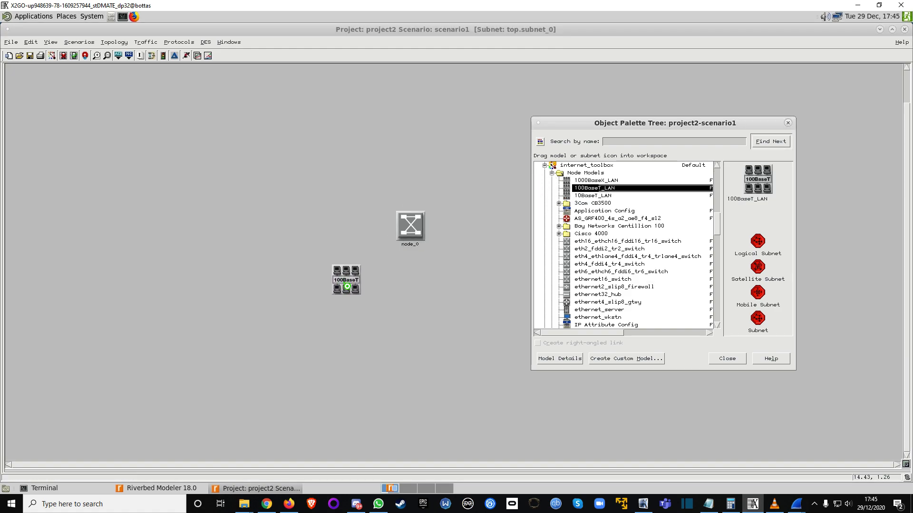
{"action": "left_click", "coordinate": [343, 299]}
{"action": "right_click", "coordinate": [325, 266]}
{"action": "right_click", "coordinate": [345, 301]}
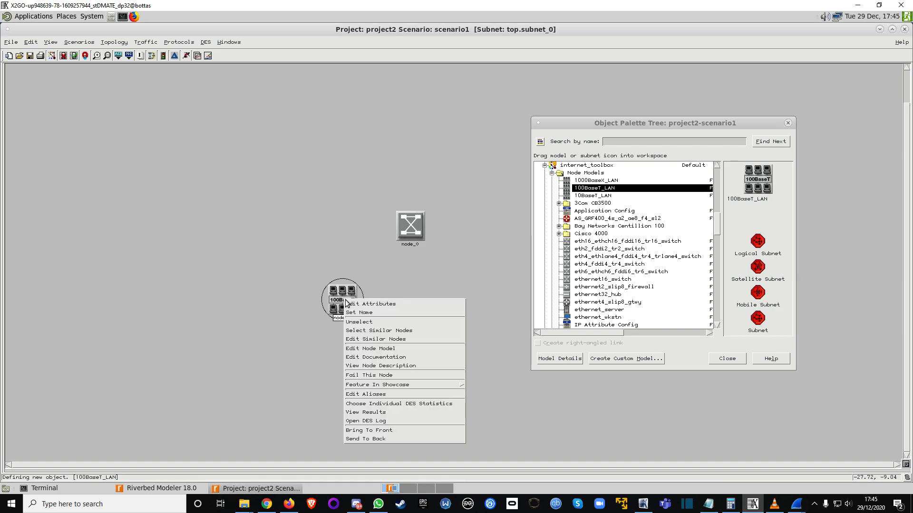
{"action": "left_click", "coordinate": [375, 281]}
{"action": "scroll", "coordinate": [593, 296], "scroll_direction": "down", "scroll_amount": 2}
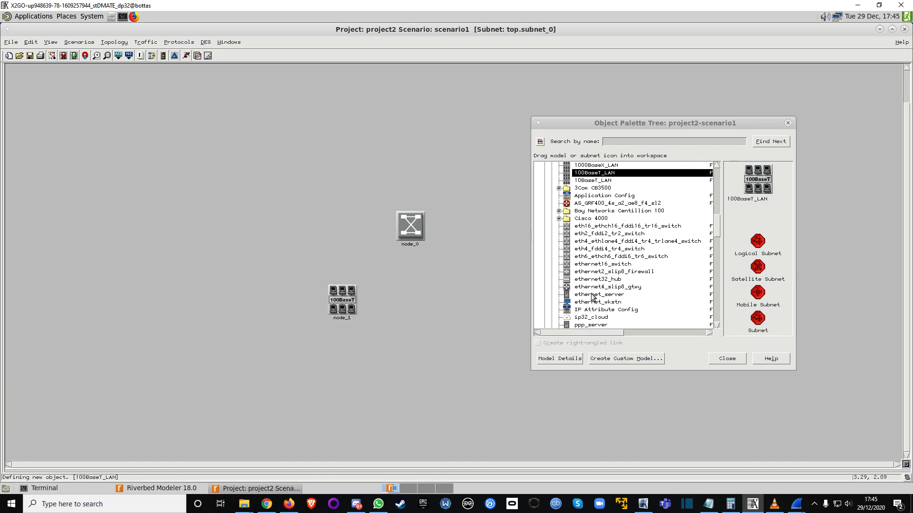
{"action": "left_click", "coordinate": [592, 303]}
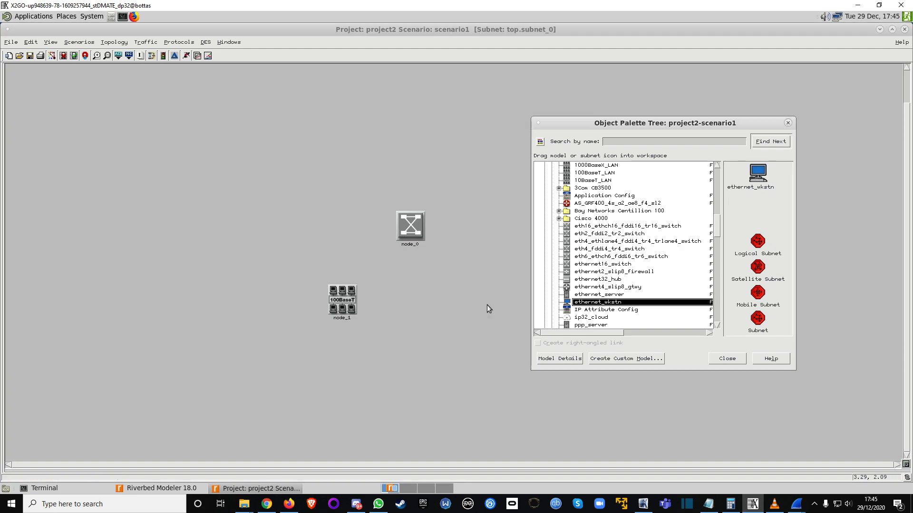
{"action": "left_click", "coordinate": [507, 305]}
{"action": "left_click", "coordinate": [499, 263]}
{"action": "left_click", "coordinate": [503, 207]}
{"action": "left_click_drag", "start_coordinate": [463, 169], "coordinate": [517, 338]}
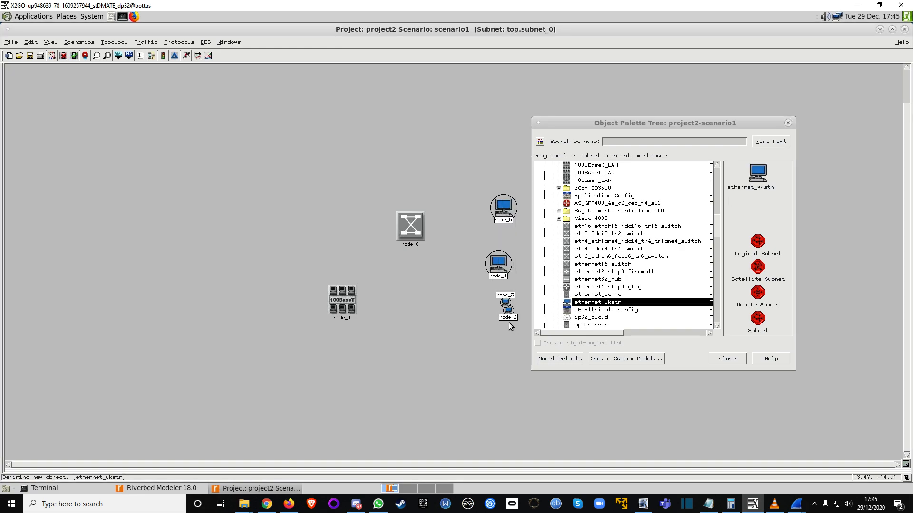
{"action": "key", "text": "Delete"}
Step: Select 10 as the Number of Workstations in the 100BaseT LAN node's LAN attributes and accept the settings
{"action": "right_click", "coordinate": [338, 311]}
{"action": "left_click", "coordinate": [362, 305]}
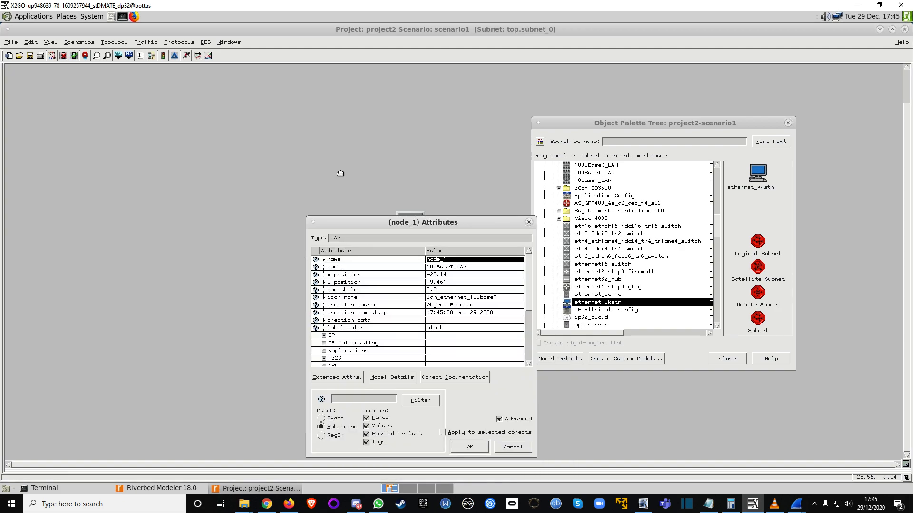
{"action": "scroll", "coordinate": [282, 276], "scroll_direction": "down", "scroll_amount": 3}
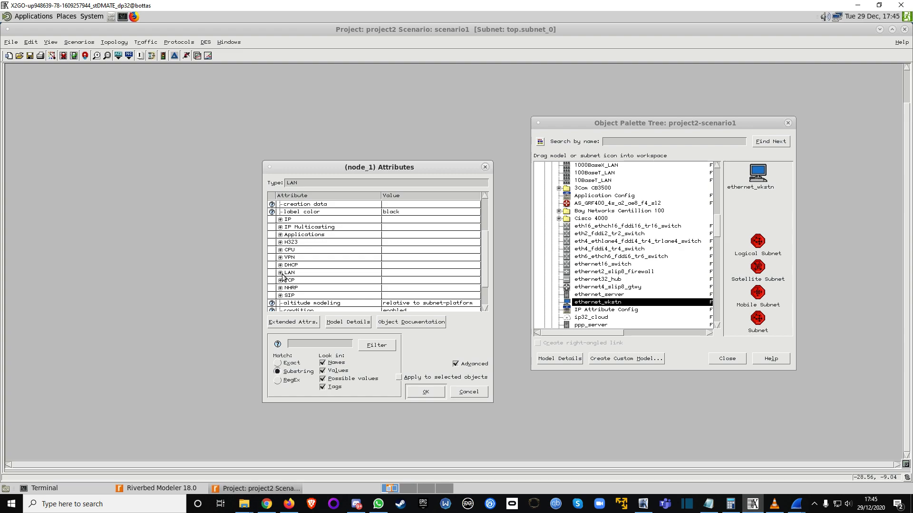
{"action": "left_click", "coordinate": [280, 272]}
{"action": "left_click", "coordinate": [395, 288]}
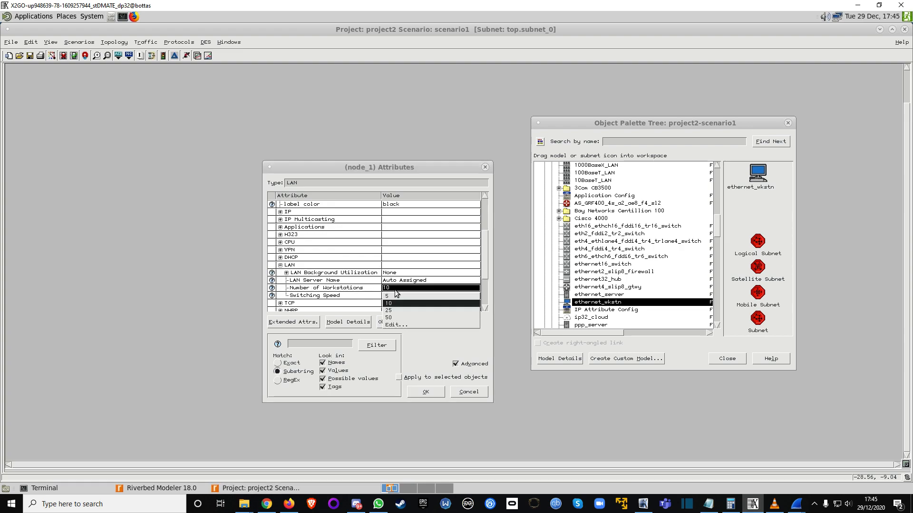
{"action": "left_click", "coordinate": [391, 304]}
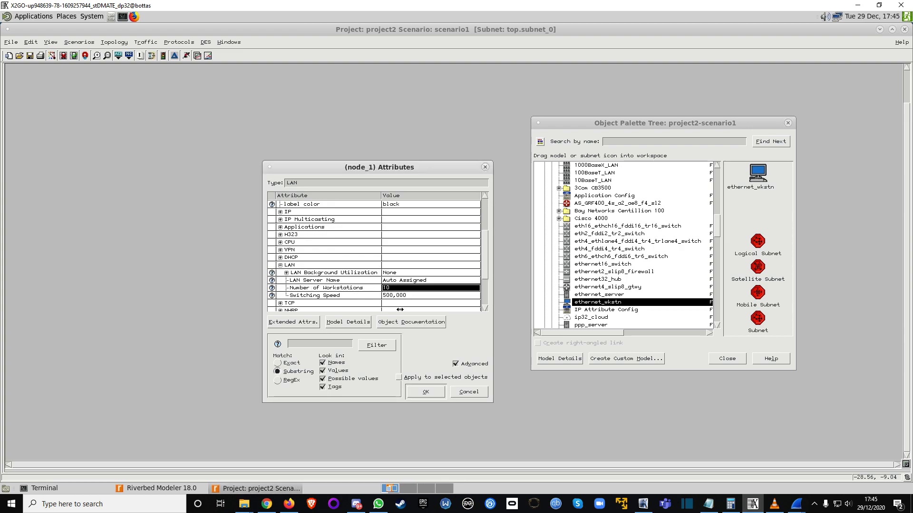
{"action": "left_click", "coordinate": [426, 395]}
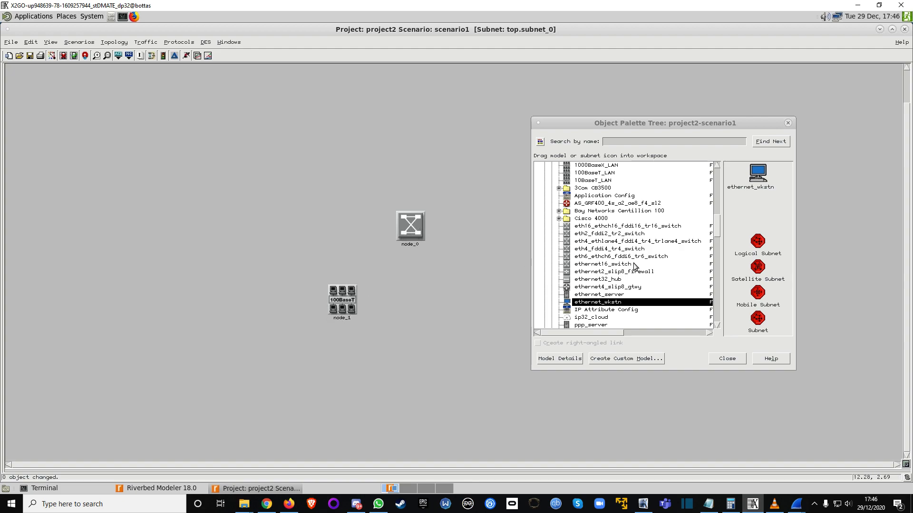
Step: Place an ethernet2_slip8_gtwy router from the routers palette above and slightly to the right of the switch
{"action": "scroll", "coordinate": [595, 273], "scroll_direction": "down", "scroll_amount": 5}
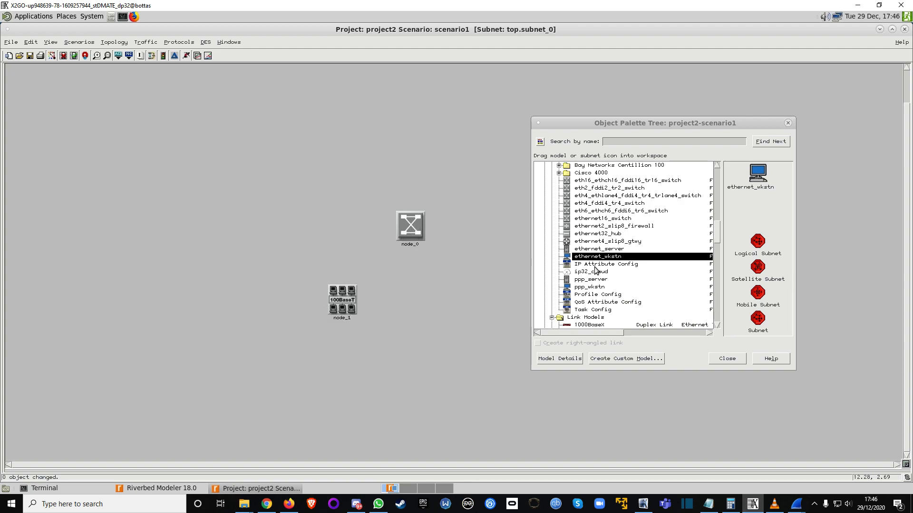
{"action": "scroll", "coordinate": [592, 276], "scroll_direction": "down", "scroll_amount": 6}
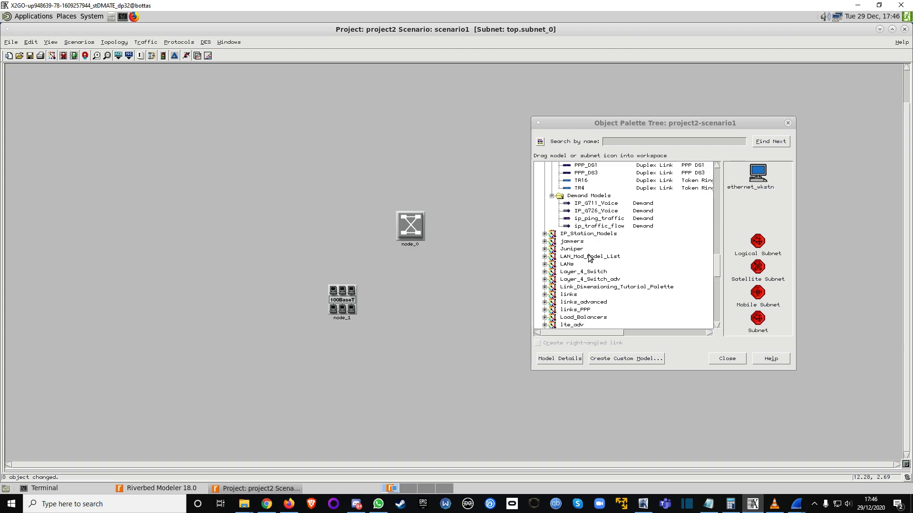
{"action": "scroll", "coordinate": [589, 257], "scroll_direction": "down", "scroll_amount": 7}
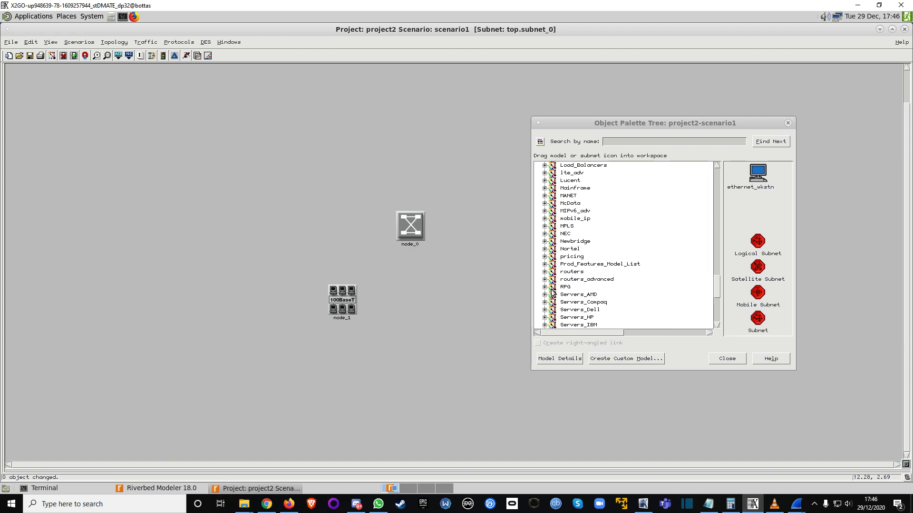
{"action": "left_click", "coordinate": [545, 272]}
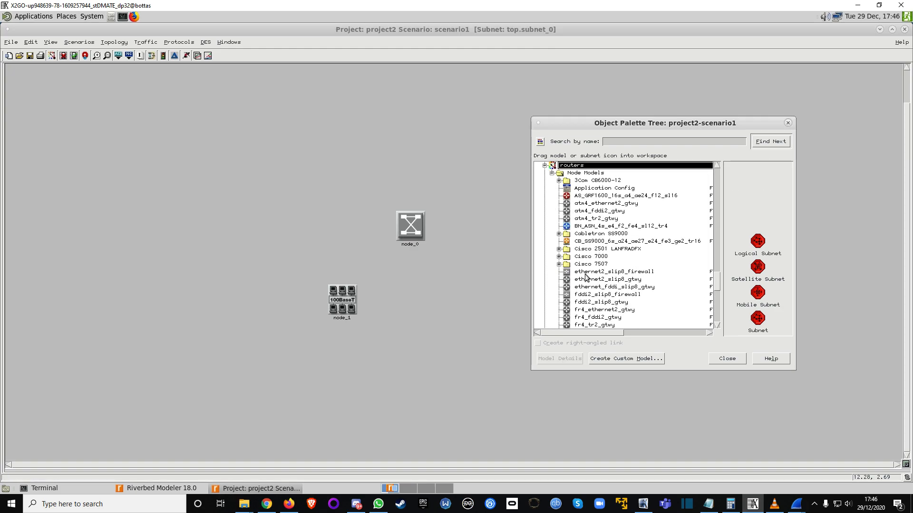
{"action": "left_click_drag", "start_coordinate": [603, 281], "coordinate": [435, 170]}
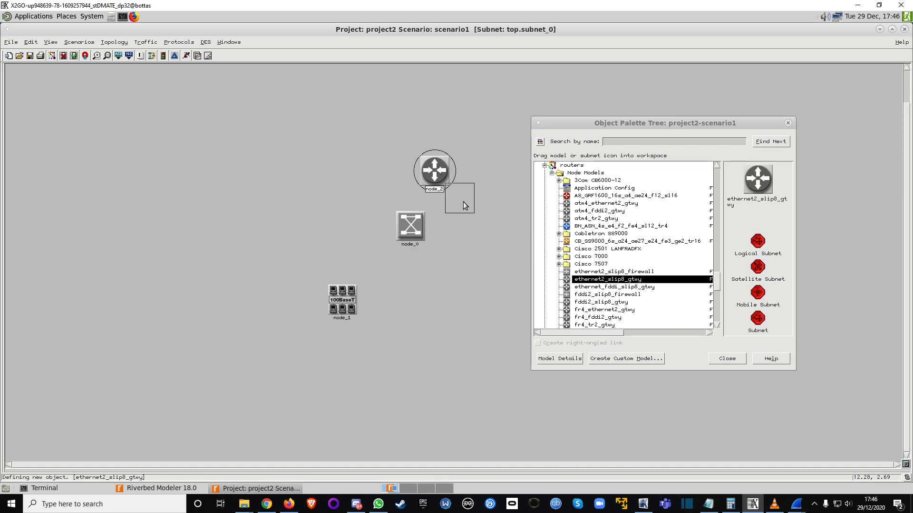
Step: Connect the router to the switch and the switch to the 100BaseT LAN node with 100BaseT links
{"action": "scroll", "coordinate": [571, 248], "scroll_direction": "up", "scroll_amount": 1}
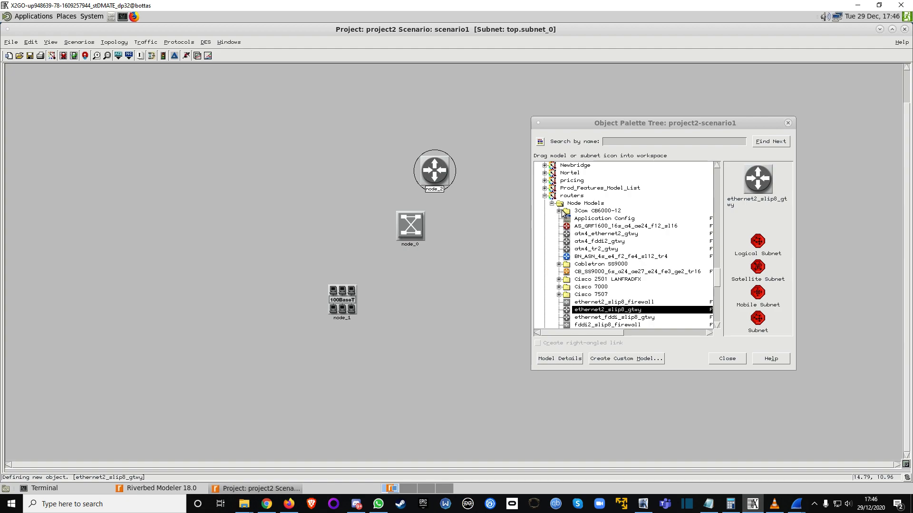
{"action": "scroll", "coordinate": [570, 238], "scroll_direction": "down", "scroll_amount": 15}
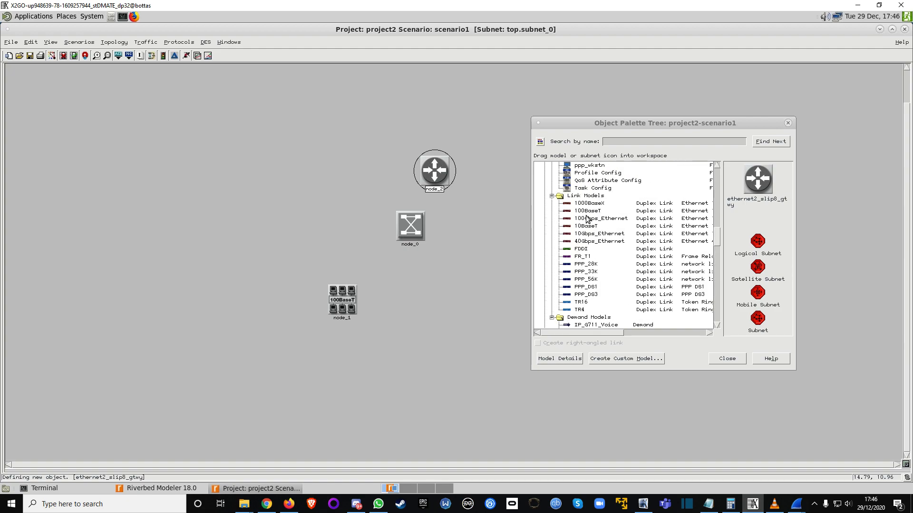
{"action": "left_click", "coordinate": [587, 211]}
{"action": "left_click", "coordinate": [434, 176]}
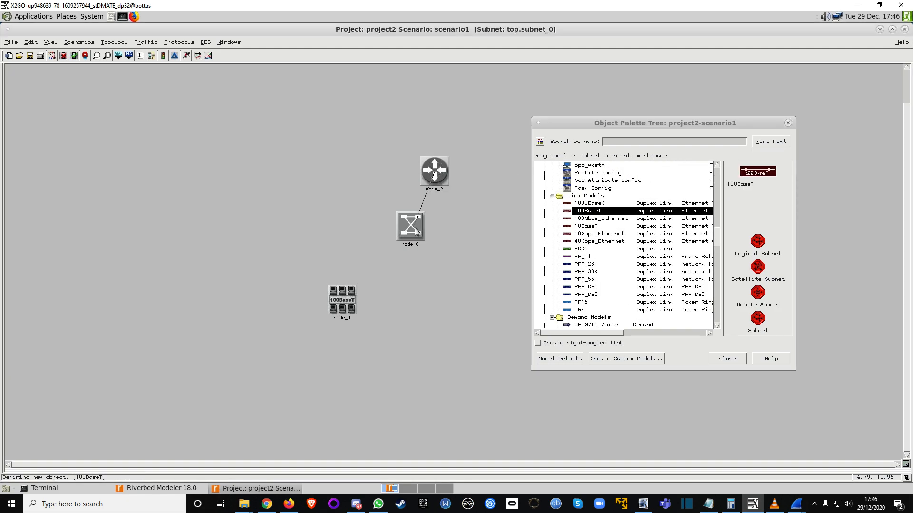
{"action": "left_click", "coordinate": [387, 228]}
Step: Rename the gateway node Router and move it slightly further to the right of the switch
{"action": "left_click_drag", "start_coordinate": [638, 122], "coordinate": [688, 124]}
{"action": "left_click", "coordinate": [437, 190]}
{"action": "right_click", "coordinate": [437, 190]}
{"action": "left_click", "coordinate": [455, 204]}
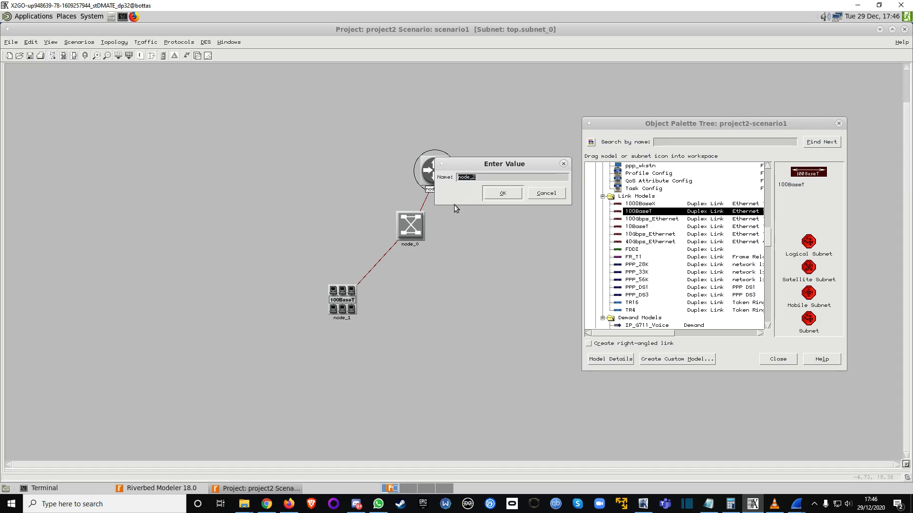
{"action": "type", "text": "Router"}
{"action": "key", "text": "Return"}
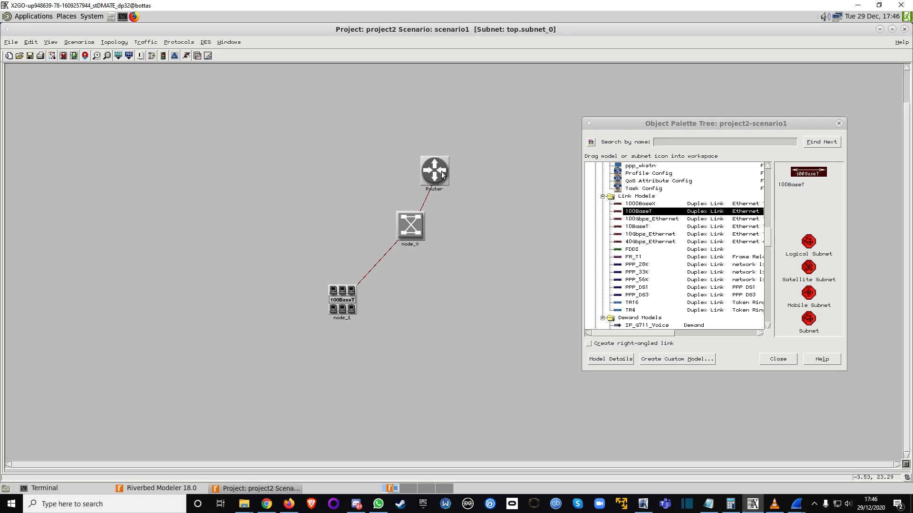
{"action": "left_click_drag", "start_coordinate": [427, 184], "coordinate": [455, 186]}
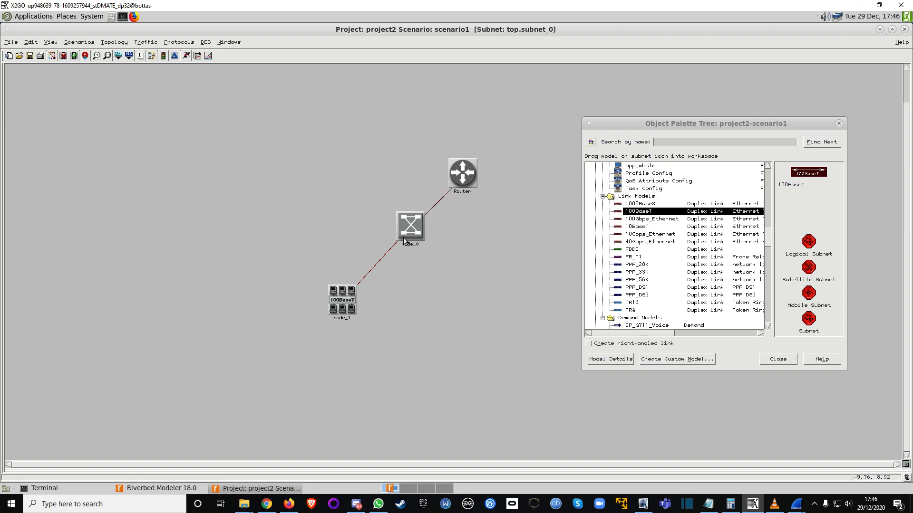
Step: Return to the parent map and paste four copies of the subnet southwest, west, northwest and northeast of the original
{"action": "right_click", "coordinate": [337, 171]}
{"action": "left_click", "coordinate": [357, 175]}
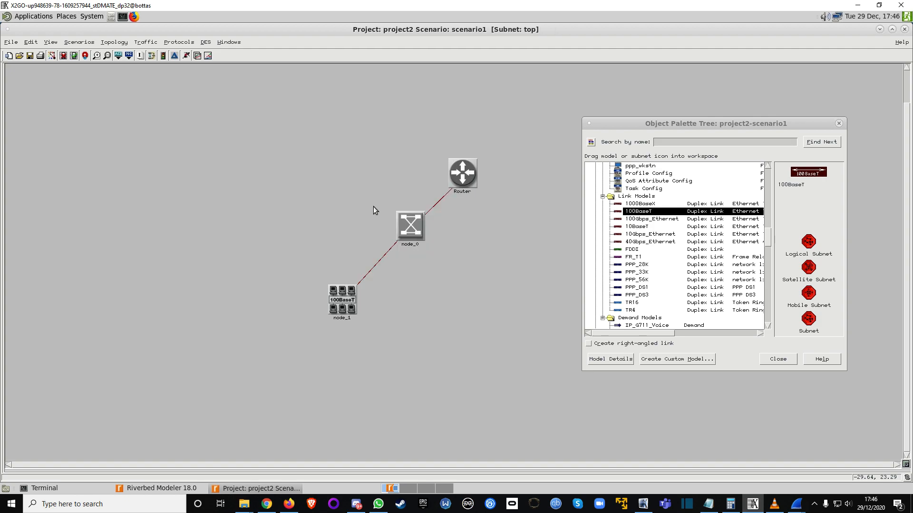
{"action": "left_click_drag", "start_coordinate": [675, 132], "coordinate": [206, 234]}
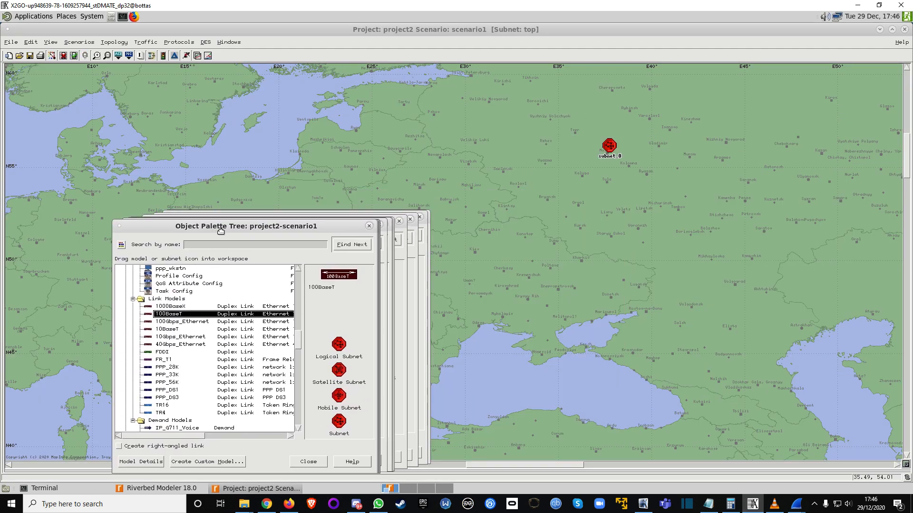
{"action": "key", "text": "ctrl+c"}
{"action": "key", "text": "ctrl+v"}
{"action": "left_click", "coordinate": [543, 184]}
{"action": "left_click", "coordinate": [481, 133]}
{"action": "left_click", "coordinate": [552, 106]}
{"action": "left_click", "coordinate": [665, 111]}
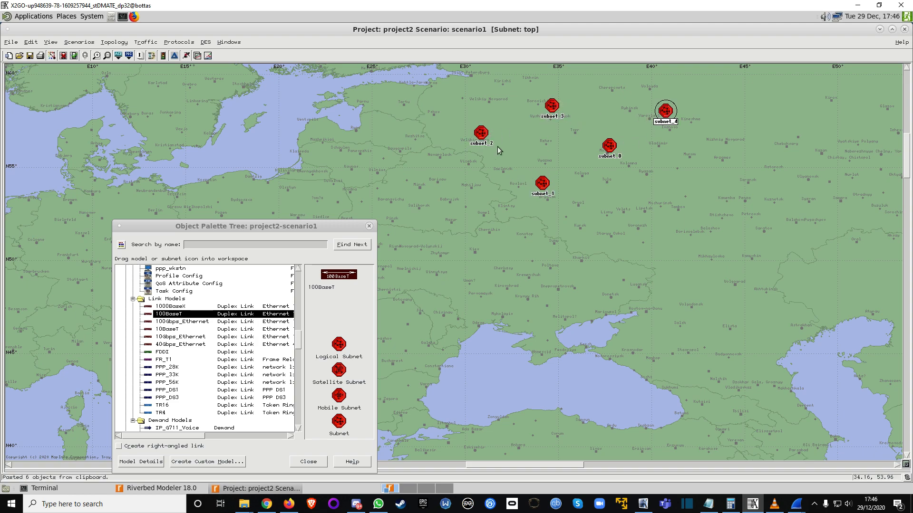
Step: Move the original subnet further south and subnet_3 slightly northeast, and shift the object palette up
{"action": "left_click_drag", "start_coordinate": [610, 148], "coordinate": [618, 205]}
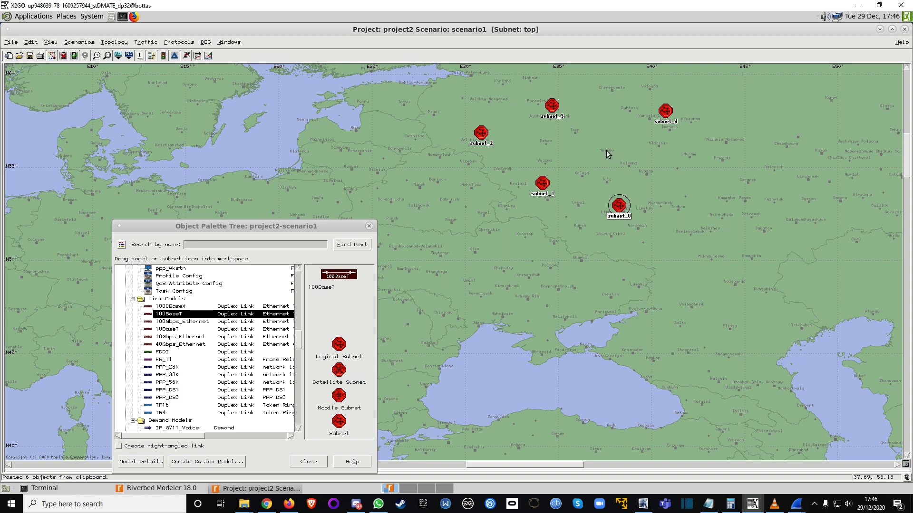
{"action": "left_click_drag", "start_coordinate": [550, 118], "coordinate": [577, 109]}
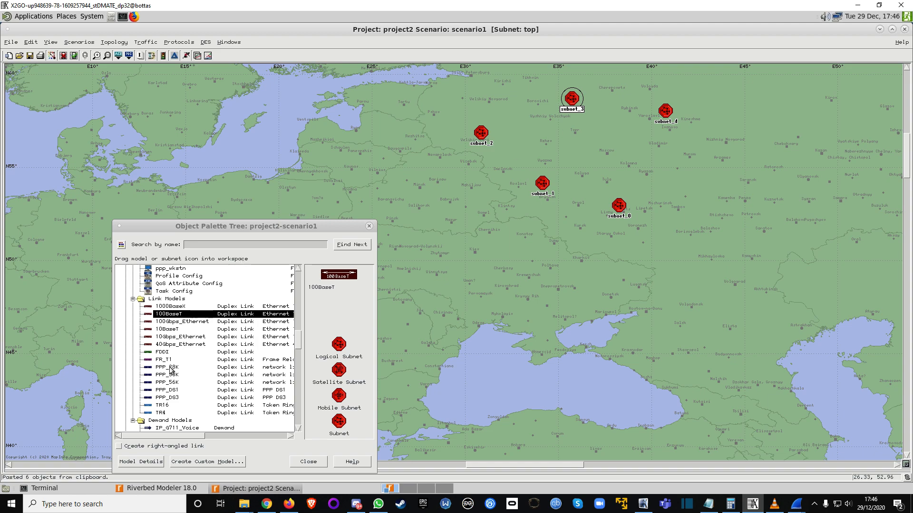
{"action": "left_click_drag", "start_coordinate": [238, 228], "coordinate": [233, 158]}
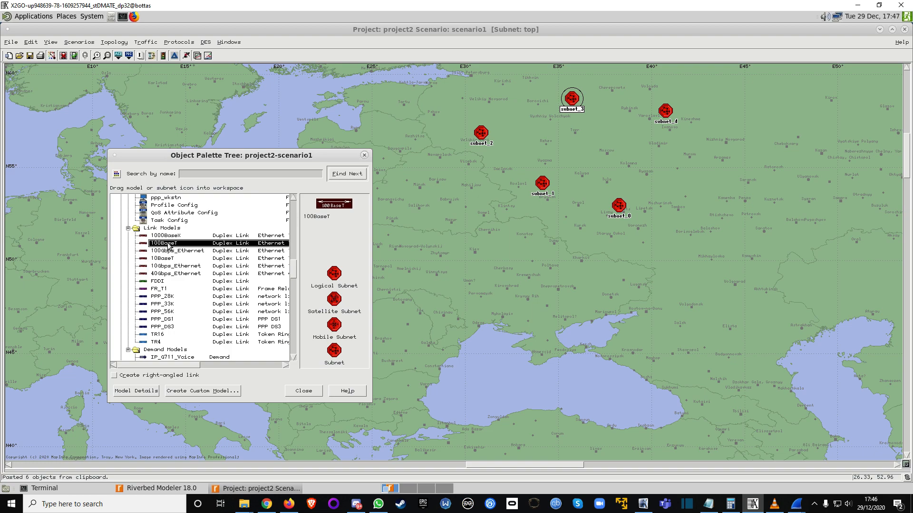
Step: Link the router of subnet_3 to the routers of subnet_4 and subnet_0 with PPP_DS3 links
{"action": "left_click", "coordinate": [160, 328]}
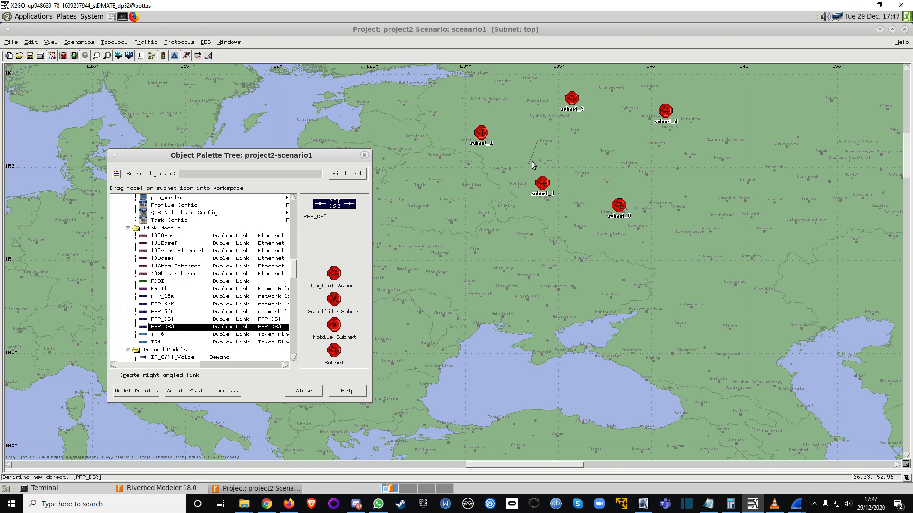
{"action": "left_click", "coordinate": [580, 105]}
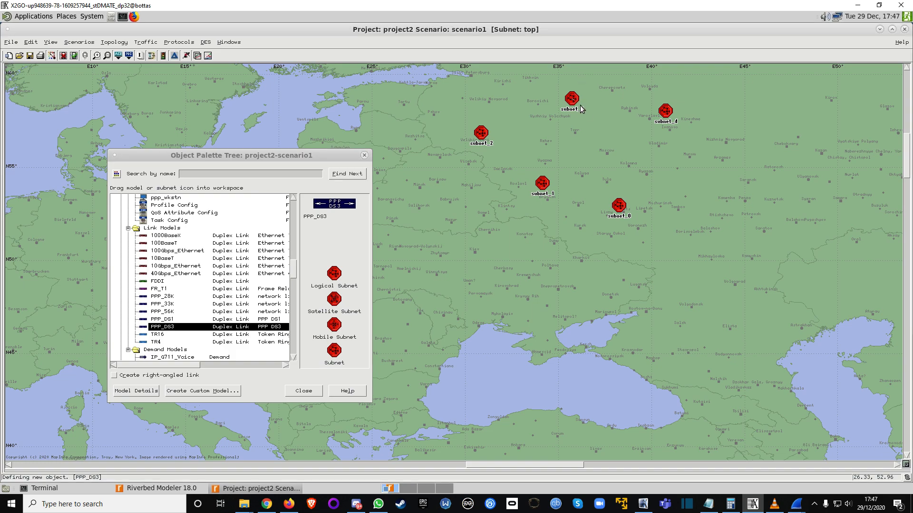
{"action": "left_click", "coordinate": [666, 113]}
{"action": "left_click_drag", "start_coordinate": [99, 299], "coordinate": [546, 162]}
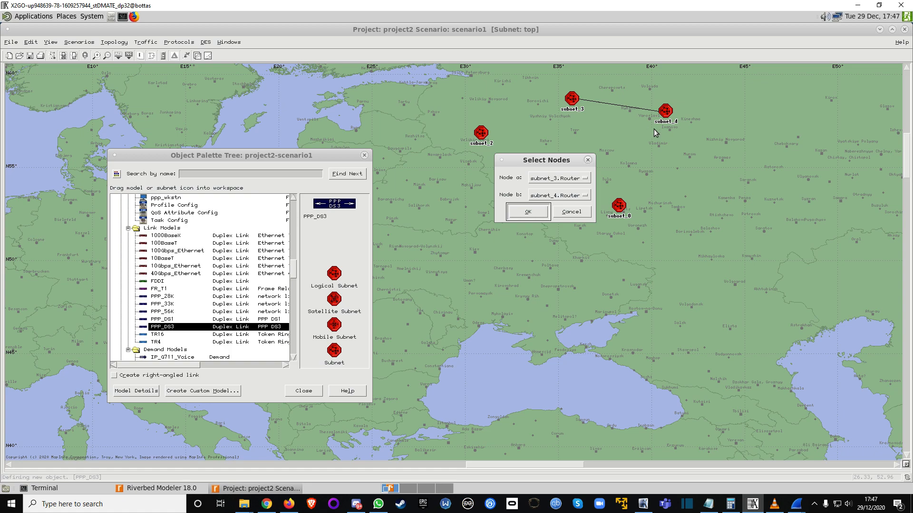
{"action": "left_click", "coordinate": [529, 212]}
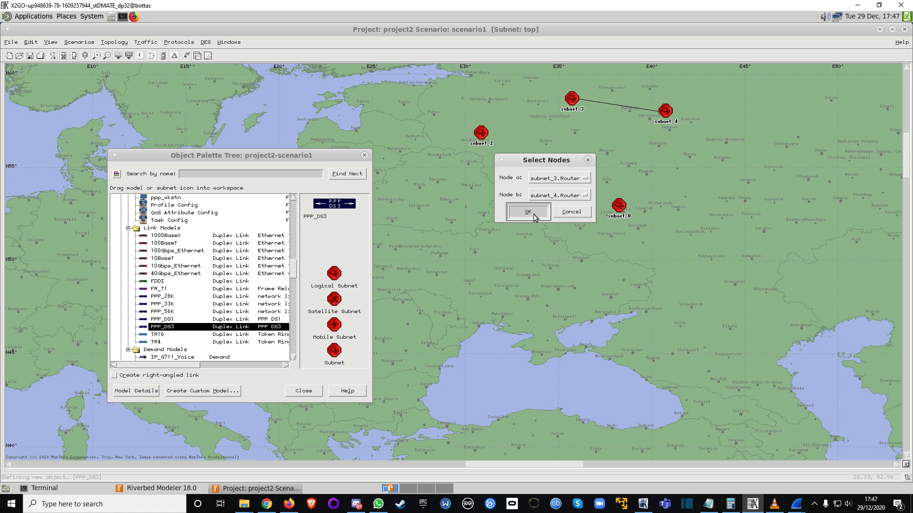
{"action": "left_click", "coordinate": [619, 206]}
{"action": "left_click", "coordinate": [81, 349]}
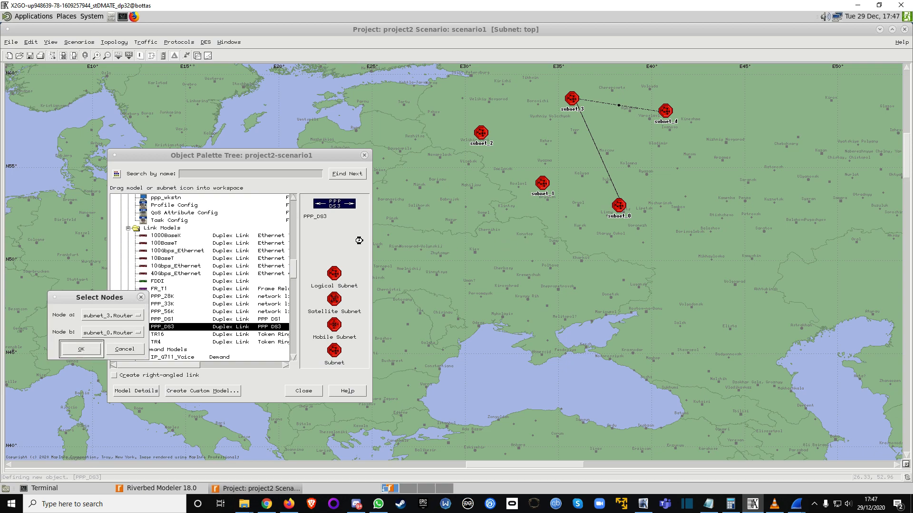
Step: Link the router of subnet_3 to the routers of subnet_1 and subnet_2 with PPP_DS3 links
{"action": "left_click", "coordinate": [572, 99]}
{"action": "left_click", "coordinate": [542, 183]}
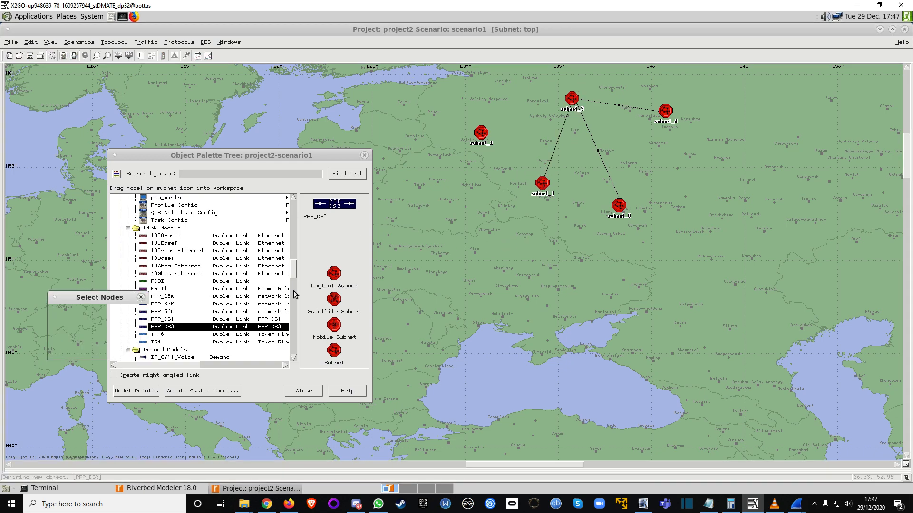
{"action": "left_click", "coordinate": [85, 351]}
{"action": "left_click", "coordinate": [572, 98]}
{"action": "left_click", "coordinate": [481, 133]}
{"action": "left_click", "coordinate": [84, 351]}
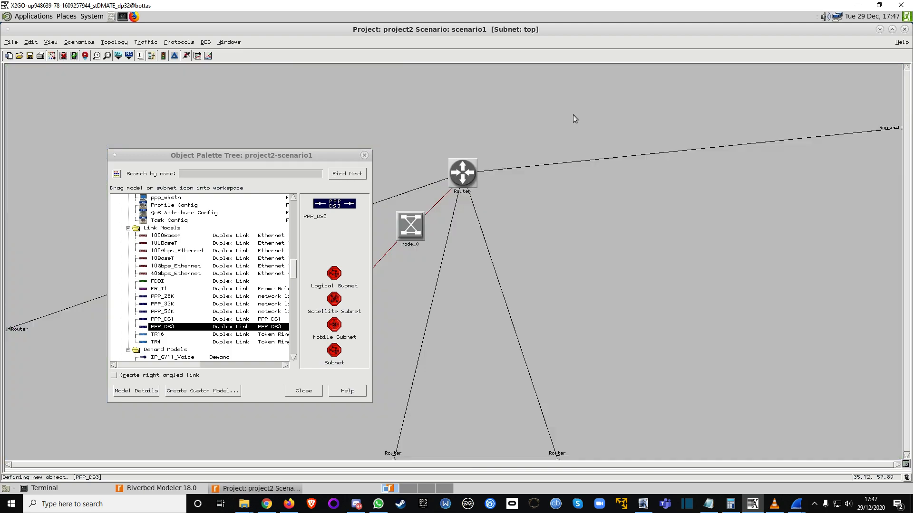
Step: Open subnet_3 and move its switch and 100BaseT LAN node up, above and to the left of the router
{"action": "double_click", "coordinate": [571, 107]}
{"action": "left_click_drag", "start_coordinate": [301, 155], "coordinate": [159, 184]}
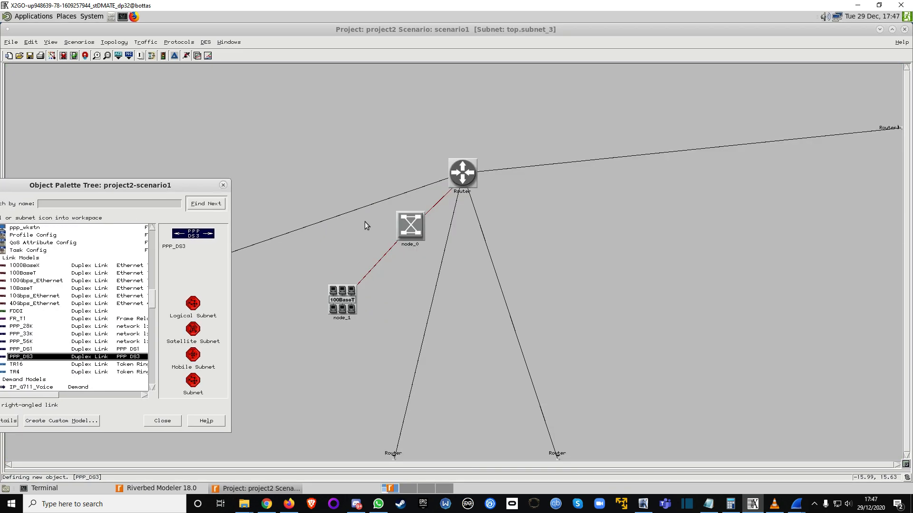
{"action": "left_click_drag", "start_coordinate": [409, 233], "coordinate": [415, 147]}
{"action": "left_click_drag", "start_coordinate": [344, 293], "coordinate": [344, 135]}
Step: Place an ethernet_server above the router, to the right of the switch, and connect it to the switch with a 100BaseT link
{"action": "left_click_drag", "start_coordinate": [106, 186], "coordinate": [213, 187]}
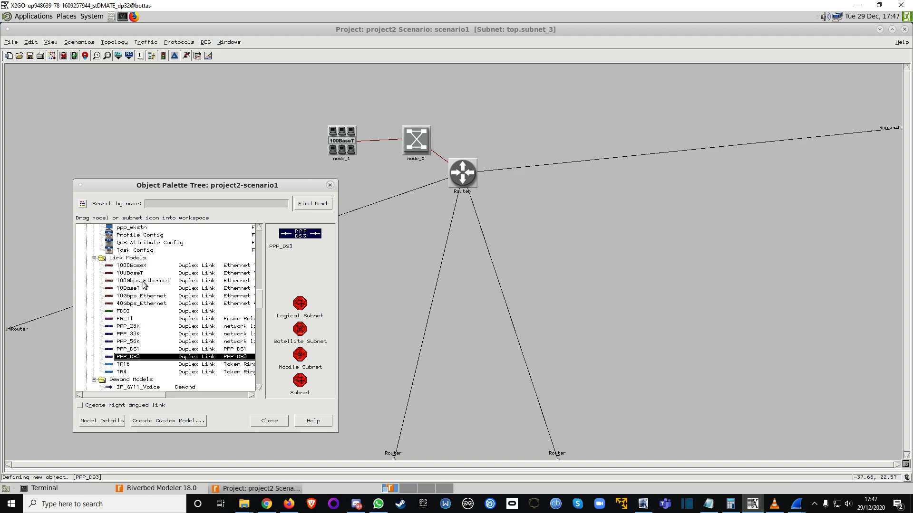
{"action": "scroll", "coordinate": [141, 290], "scroll_direction": "up", "scroll_amount": 4}
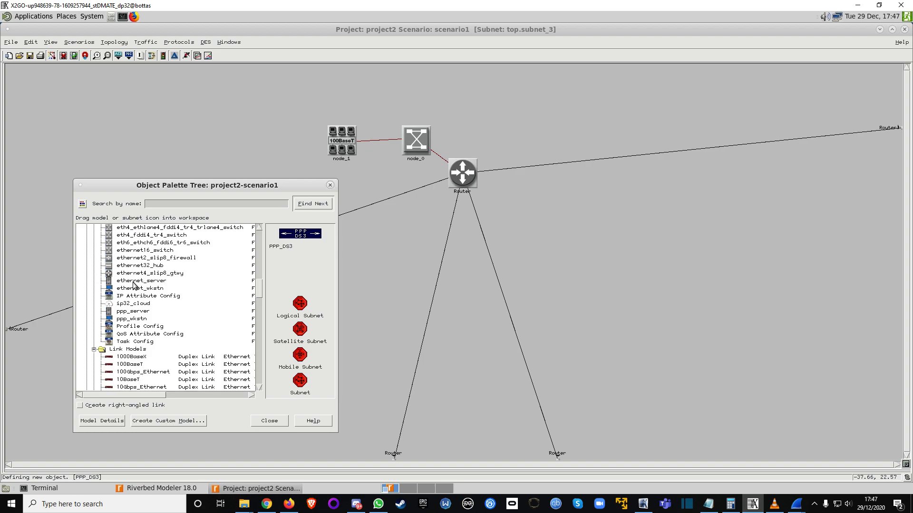
{"action": "left_click", "coordinate": [135, 283]}
{"action": "left_click_drag", "start_coordinate": [135, 285], "coordinate": [481, 113]}
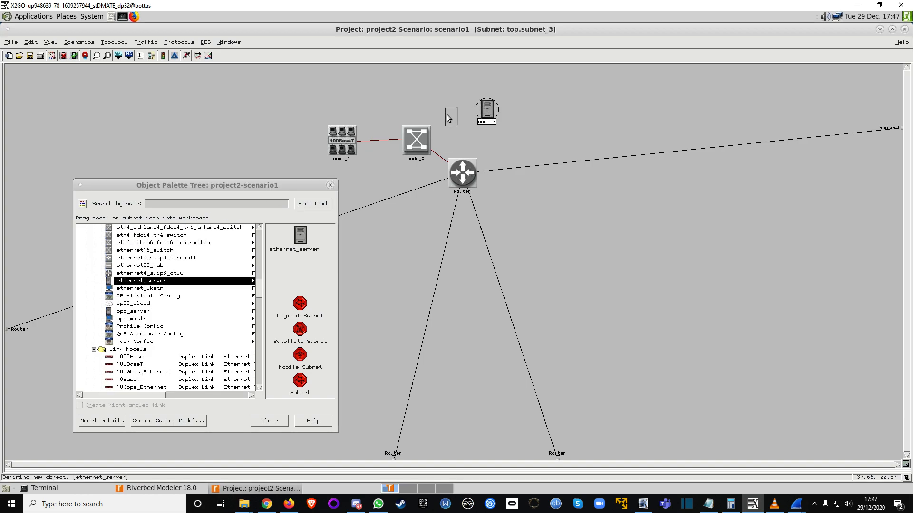
{"action": "scroll", "coordinate": [173, 296], "scroll_direction": "down", "scroll_amount": 2}
{"action": "left_click", "coordinate": [143, 319]}
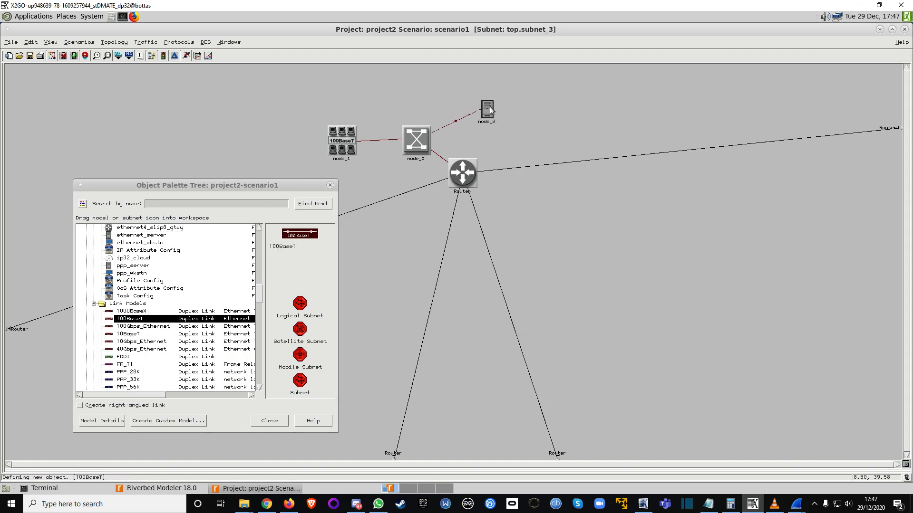
{"action": "right_click", "coordinate": [520, 117]}
{"action": "left_click", "coordinate": [524, 124]}
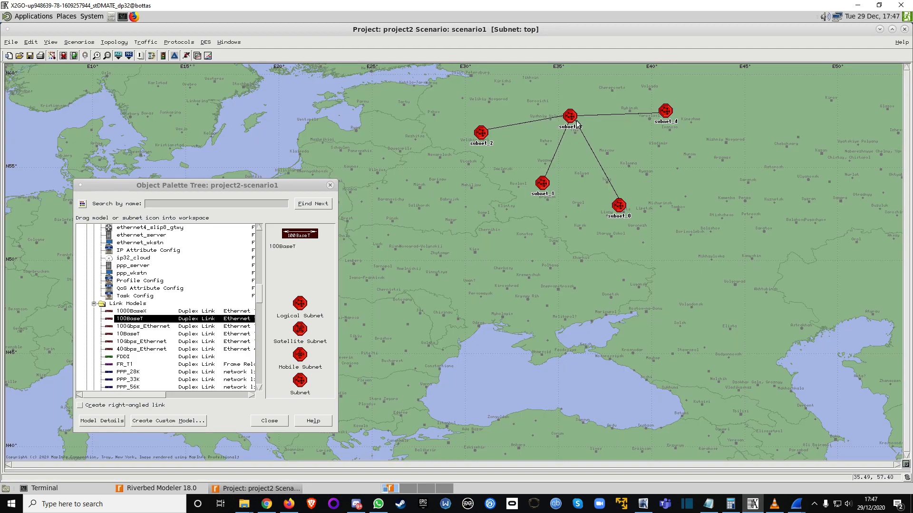
{"action": "right_click", "coordinate": [575, 134]}
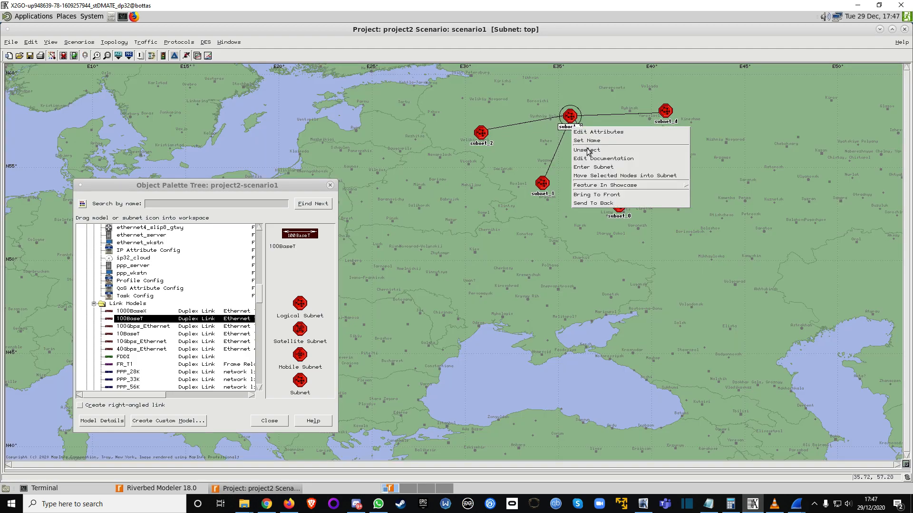
{"action": "left_click", "coordinate": [561, 127]}
{"action": "double_click", "coordinate": [568, 118]}
Step: Rename the ethernet server node in subnet_3 as Server and return to the parent map
{"action": "right_click", "coordinate": [489, 122]}
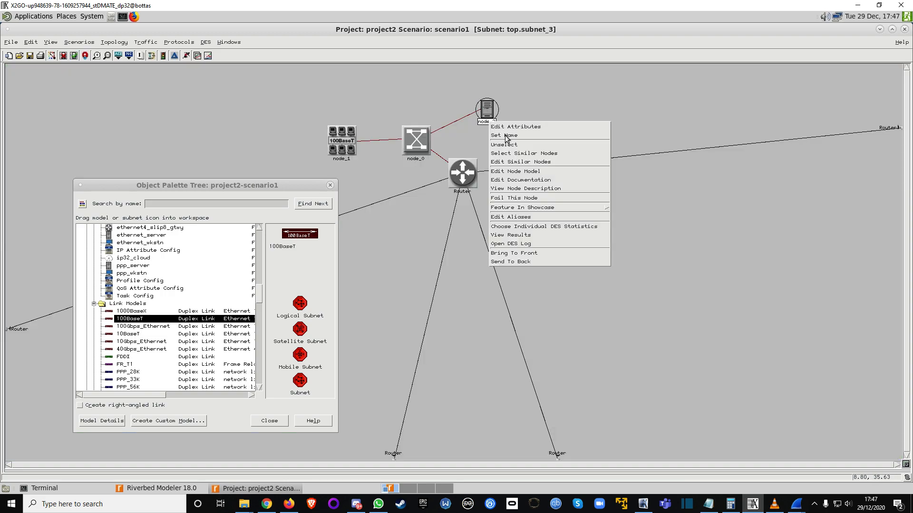
{"action": "left_click", "coordinate": [506, 133]}
{"action": "type", "text": "Server"}
{"action": "key", "text": "Return"}
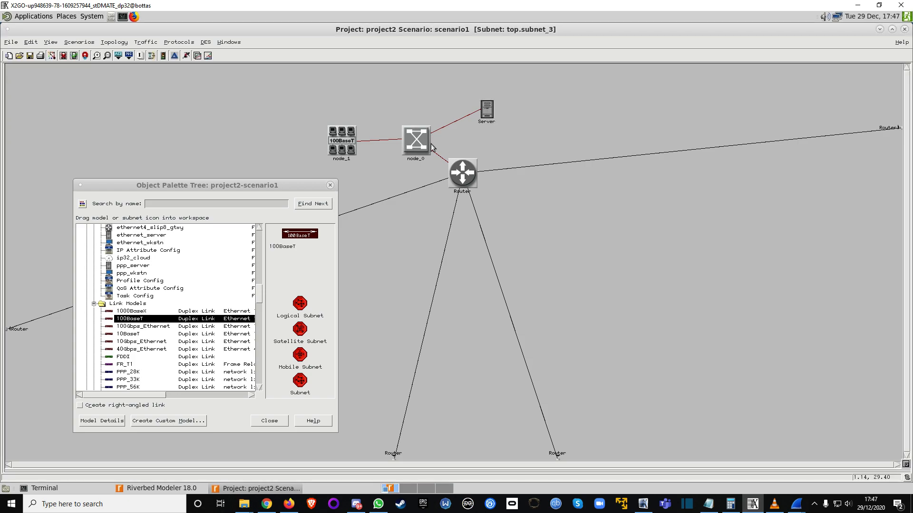
{"action": "right_click", "coordinate": [517, 140]}
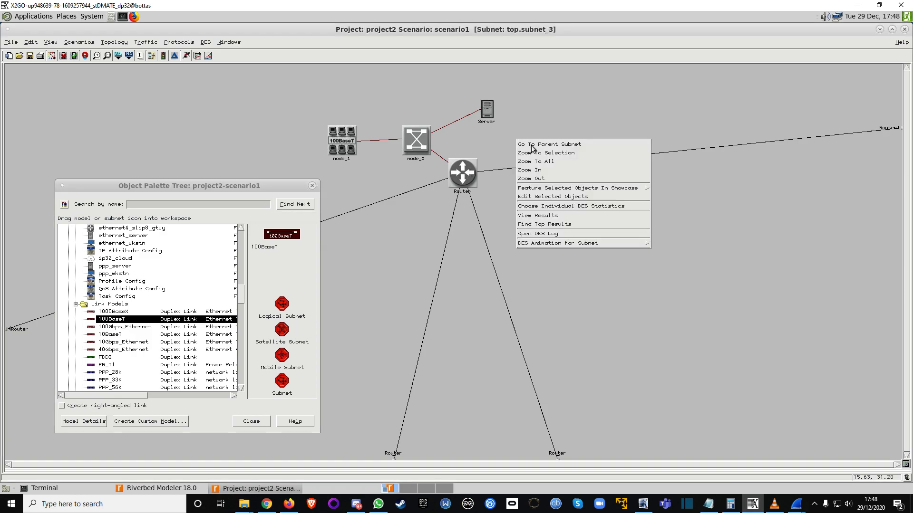
{"action": "left_click", "coordinate": [531, 144]}
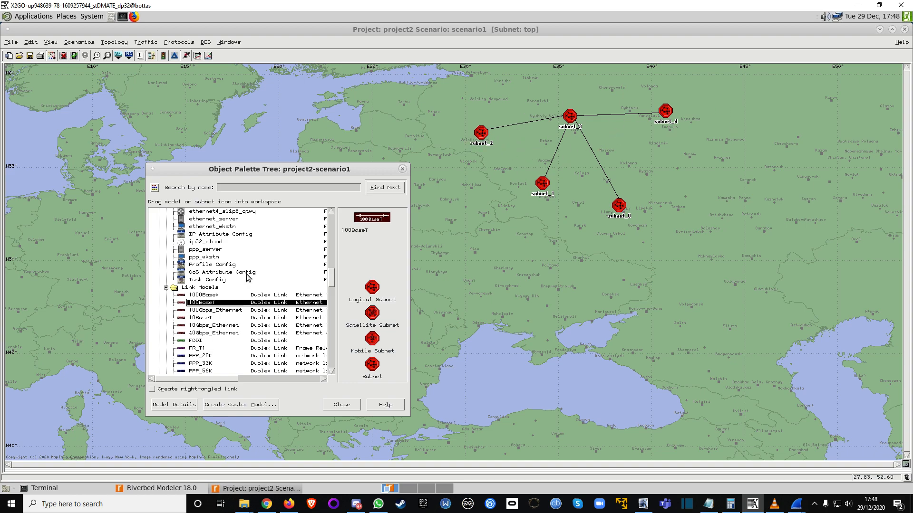
Step: Place a Profile Config node east of subnet_0 and an Application Config node directly above it, then close the object palette
{"action": "left_click", "coordinate": [199, 265]}
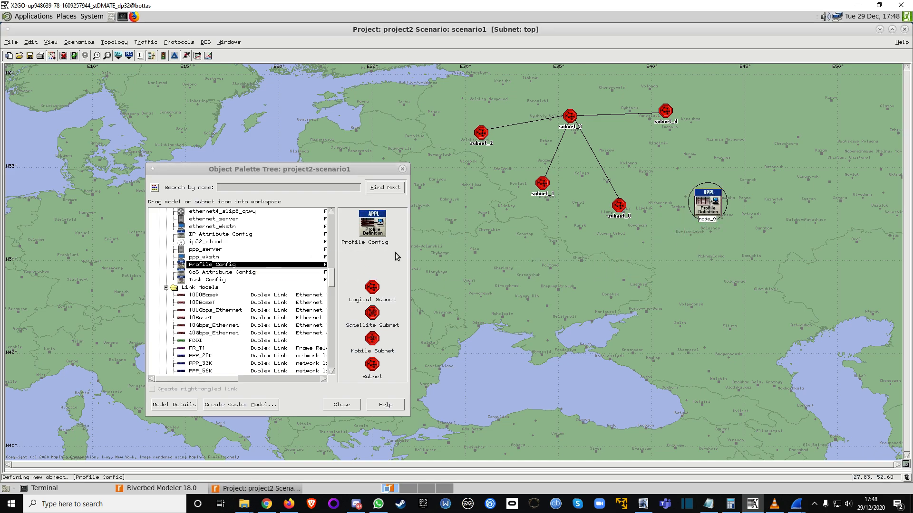
{"action": "scroll", "coordinate": [207, 269], "scroll_direction": "up", "scroll_amount": 3}
{"action": "scroll", "coordinate": [207, 268], "scroll_direction": "down", "scroll_amount": 10}
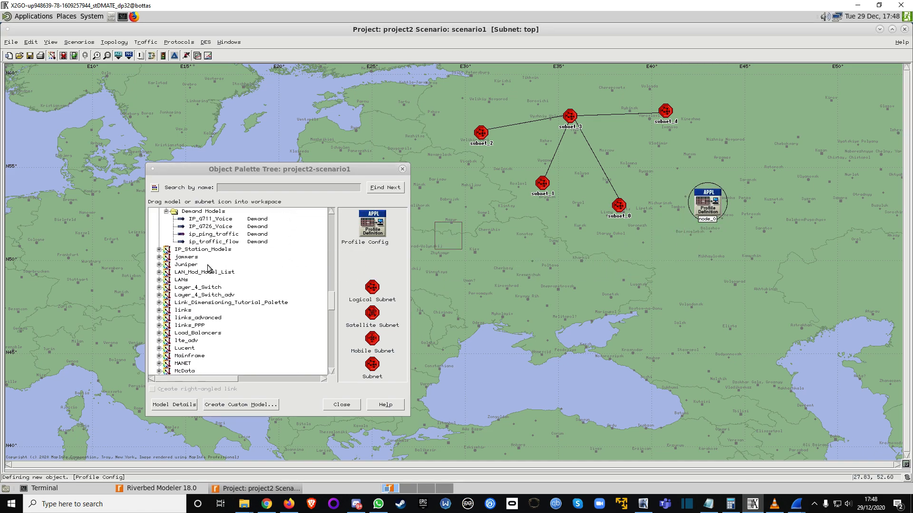
{"action": "scroll", "coordinate": [208, 269], "scroll_direction": "down", "scroll_amount": 5}
{"action": "left_click", "coordinate": [204, 280]}
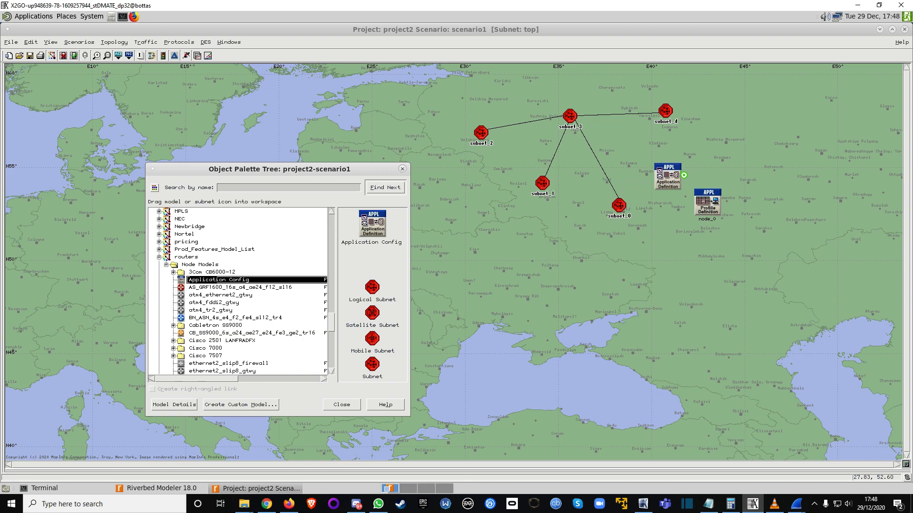
{"action": "left_click", "coordinate": [689, 171]}
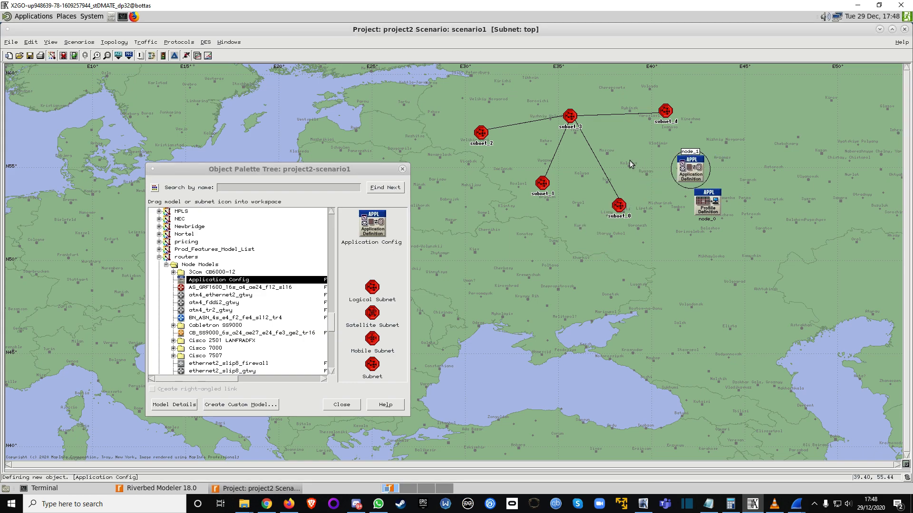
{"action": "left_click", "coordinate": [402, 169]}
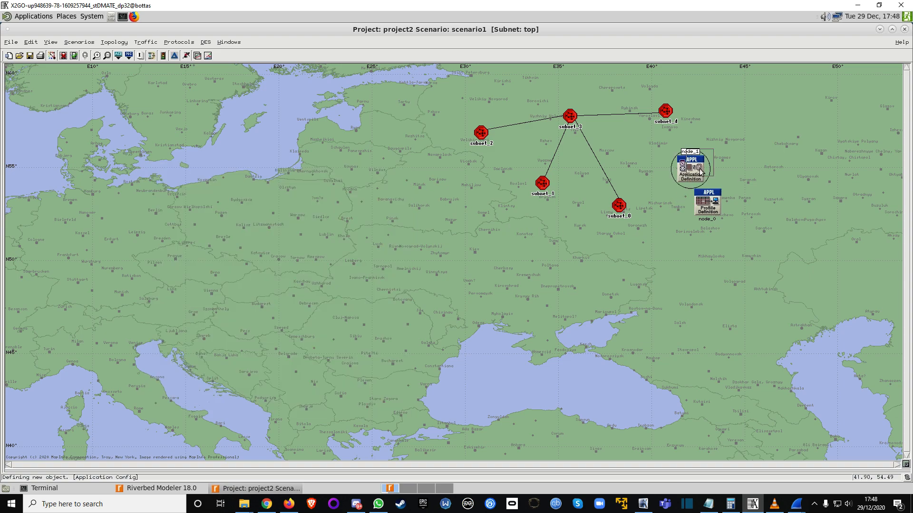
{"action": "left_click_drag", "start_coordinate": [687, 176], "coordinate": [701, 164]}
{"action": "double_click", "coordinate": [713, 154]}
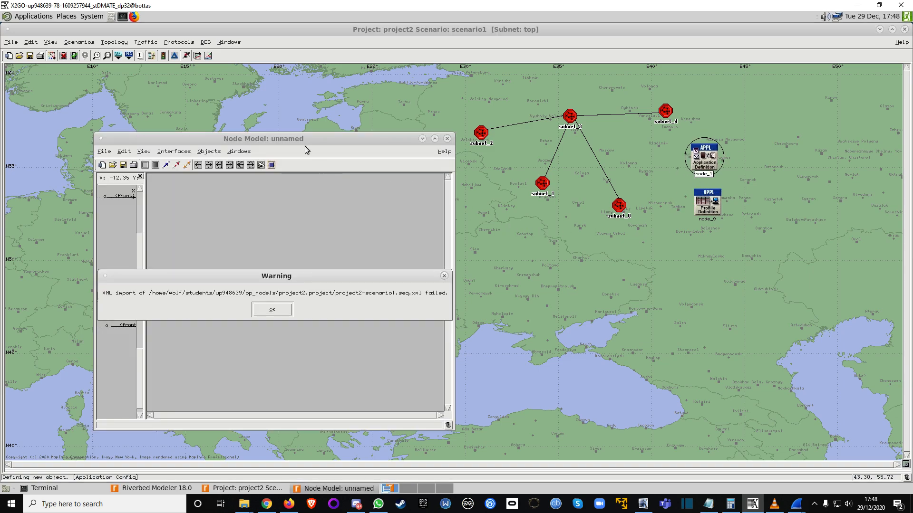
{"action": "left_click_drag", "start_coordinate": [303, 145], "coordinate": [320, 142]}
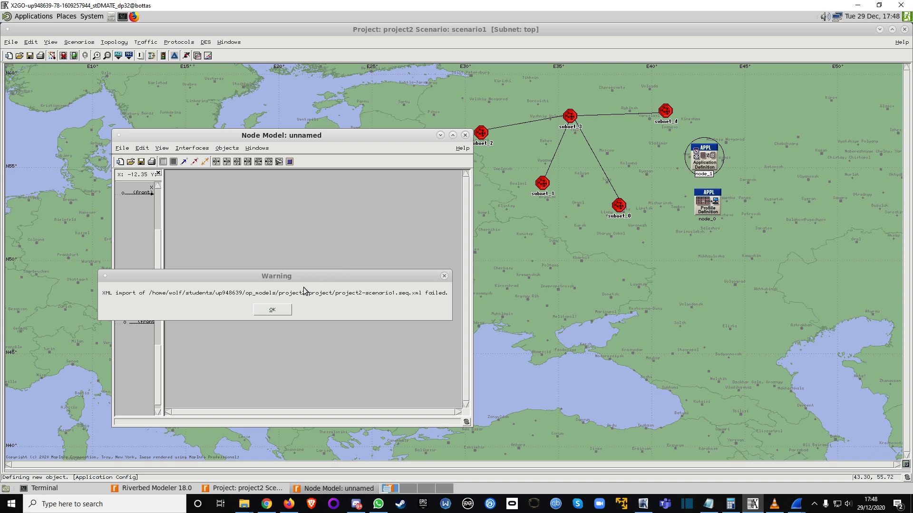
{"action": "left_click", "coordinate": [271, 310]}
{"action": "left_click", "coordinate": [465, 136]}
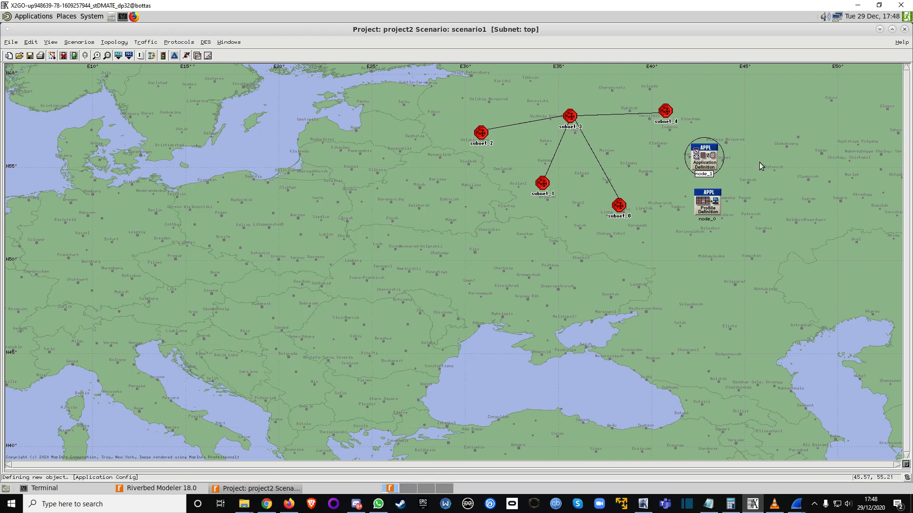
Step: Open the attributes of the Application Config node and set its Application Definitions to 1 row
{"action": "right_click", "coordinate": [713, 159]}
{"action": "left_click", "coordinate": [725, 159]}
{"action": "left_click_drag", "start_coordinate": [765, 153], "coordinate": [296, 181]}
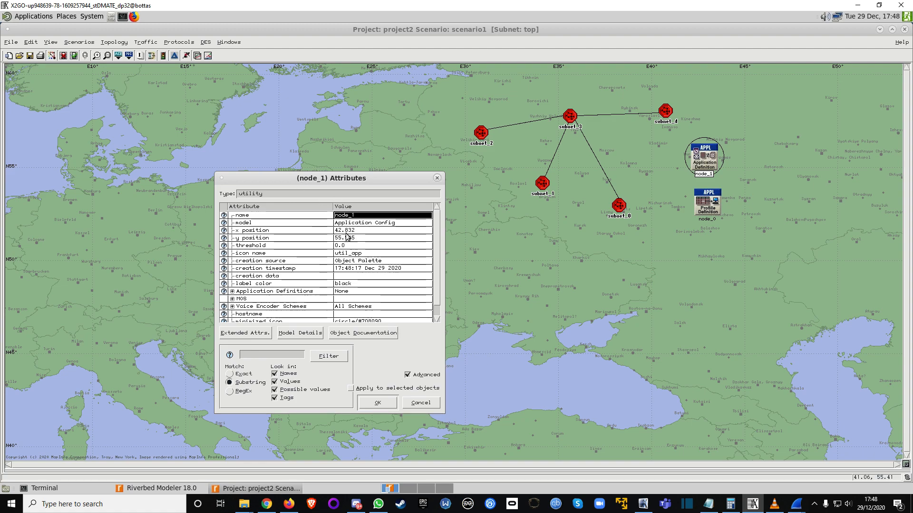
{"action": "left_click", "coordinate": [232, 291]}
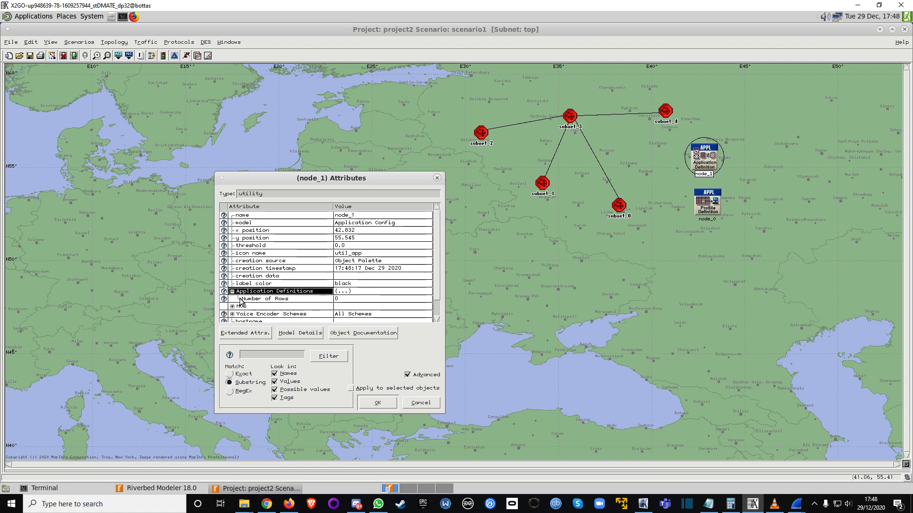
{"action": "left_click", "coordinate": [342, 299]}
{"action": "left_click", "coordinate": [339, 314]}
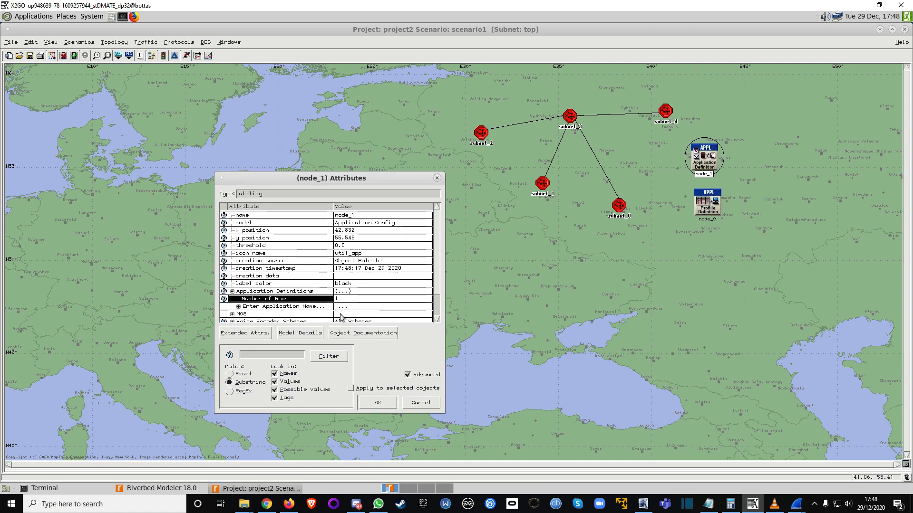
Step: Name the application in the new definition row Fallout 76
{"action": "left_click", "coordinate": [352, 302]}
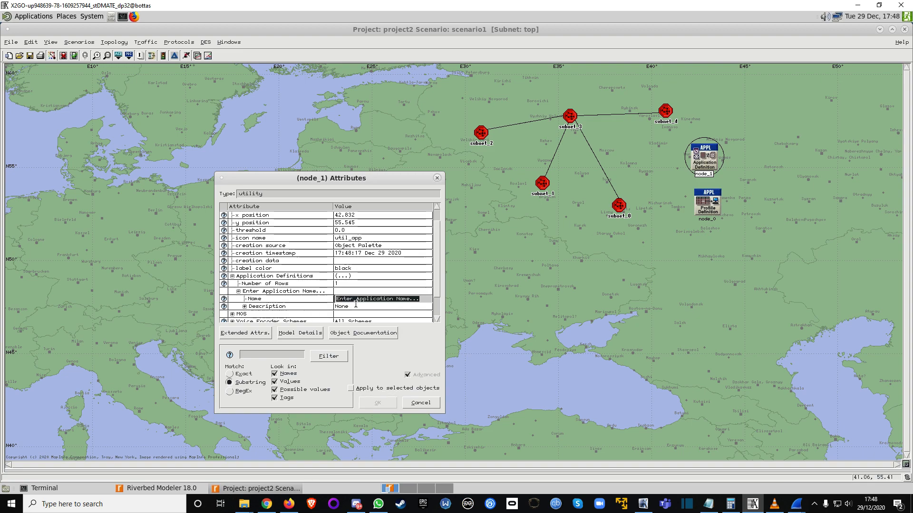
{"action": "type", "text": "Fallolut"}
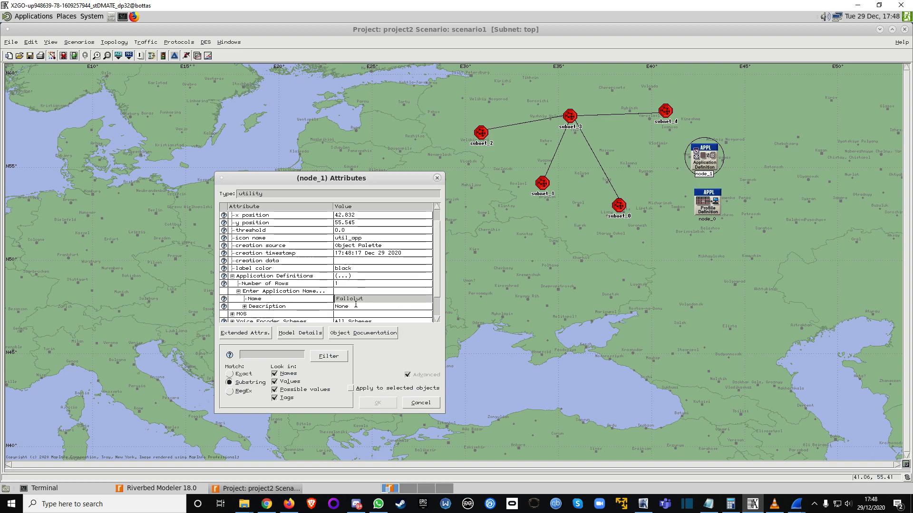
{"action": "key", "text": "BackSpace"}
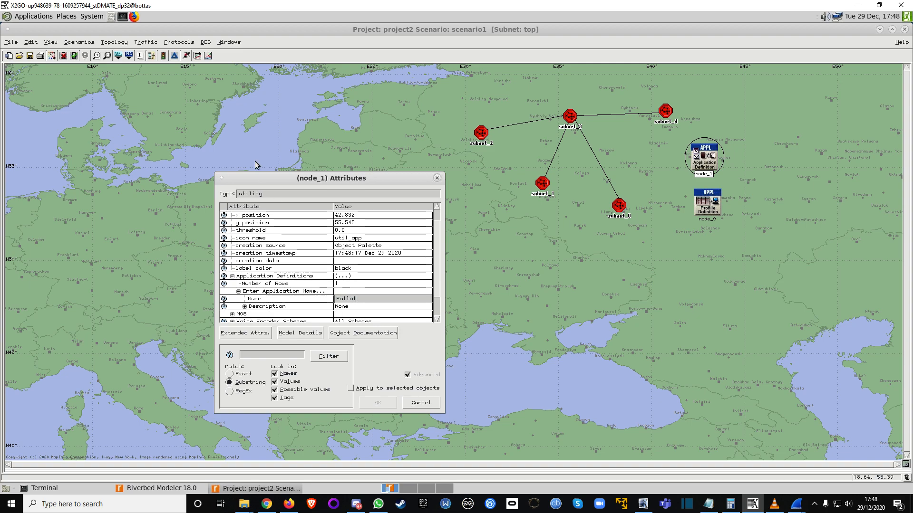
{"action": "type", "text": "ut"}
Step: Expand the Fallout 76 description and open its Database table for editing, with the attributes window moved clear of it
{"action": "double_click", "coordinate": [275, 306]}
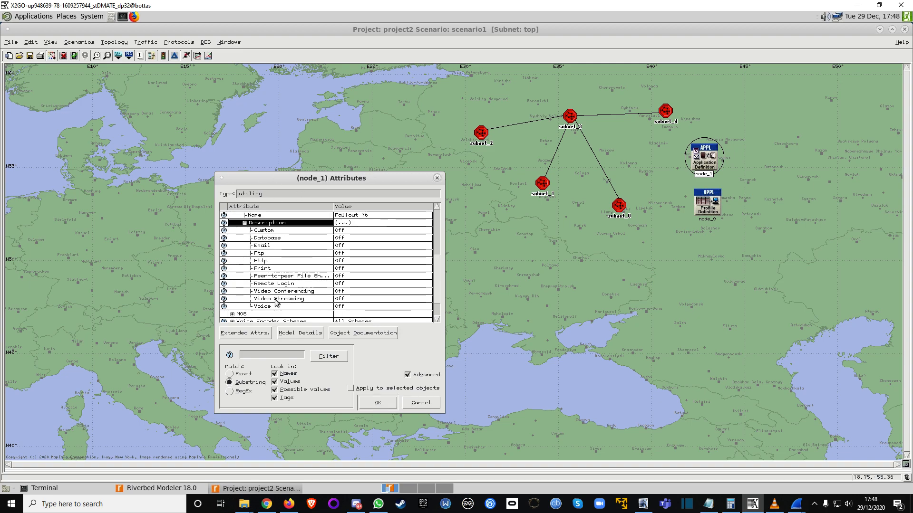
{"action": "left_click", "coordinate": [343, 242]}
{"action": "left_click", "coordinate": [350, 278]}
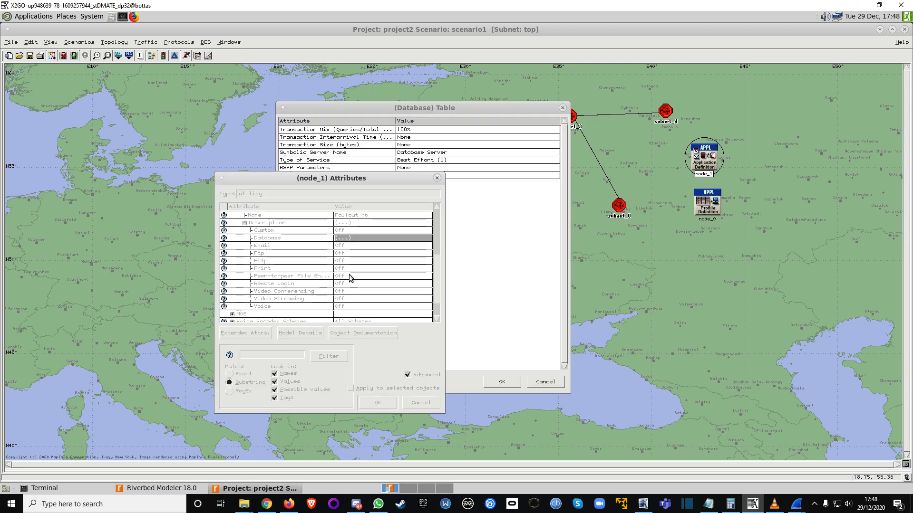
{"action": "left_click_drag", "start_coordinate": [398, 179], "coordinate": [243, 180]}
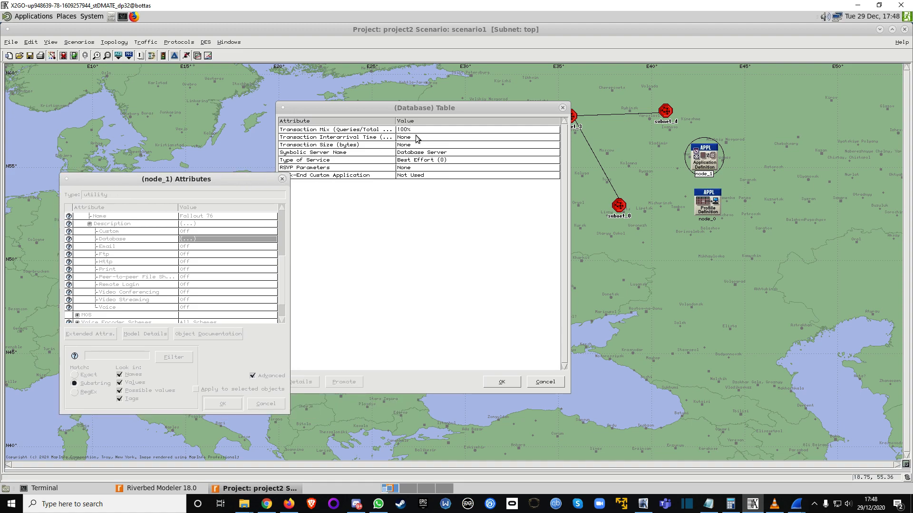
{"action": "left_click", "coordinate": [410, 138]}
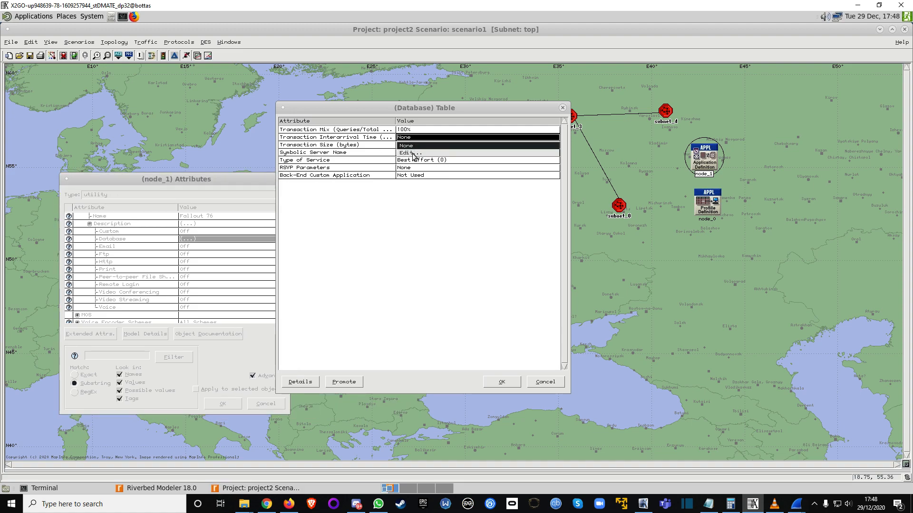
{"action": "left_click", "coordinate": [418, 192]}
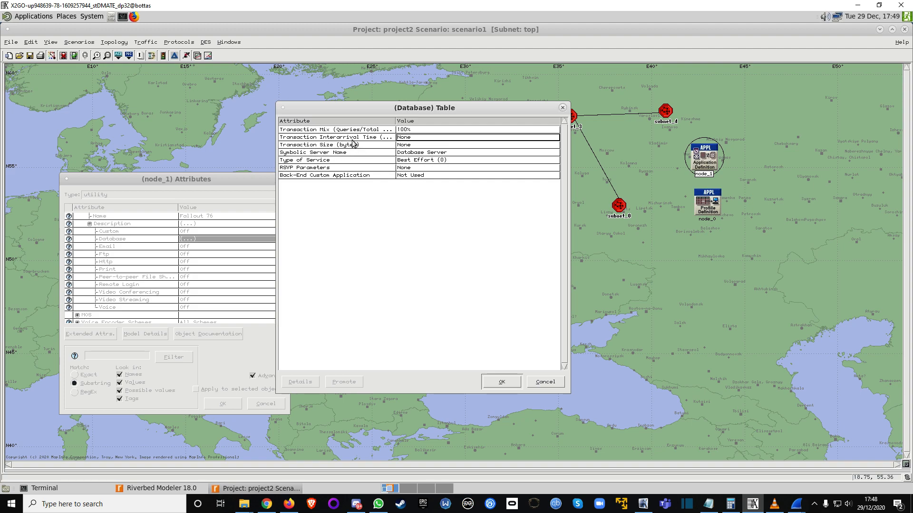
{"action": "left_click_drag", "start_coordinate": [228, 192], "coordinate": [200, 180]}
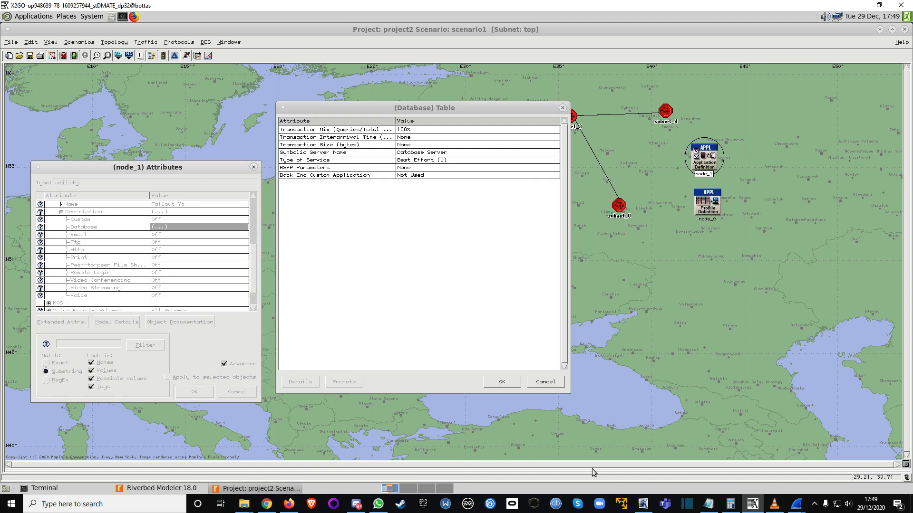
Step: Switch to Wireshark's Capture File Properties for the Fallout 76 capture and show its statistics beside the Database table
{"action": "mouse_move", "coordinate": [797, 504]}
{"action": "left_click", "coordinate": [791, 464]}
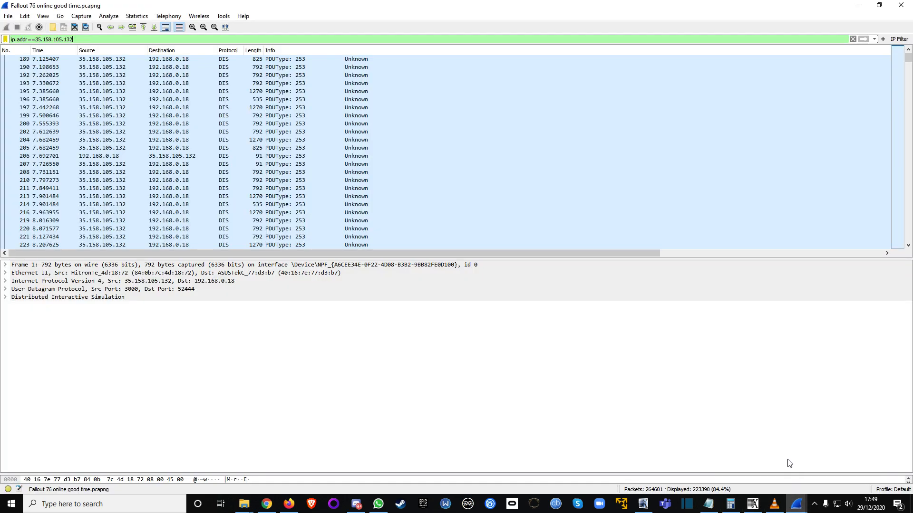
{"action": "left_click_drag", "start_coordinate": [76, 41], "coordinate": [14, 43]}
{"action": "left_click", "coordinate": [796, 504]}
{"action": "left_click", "coordinate": [851, 449]}
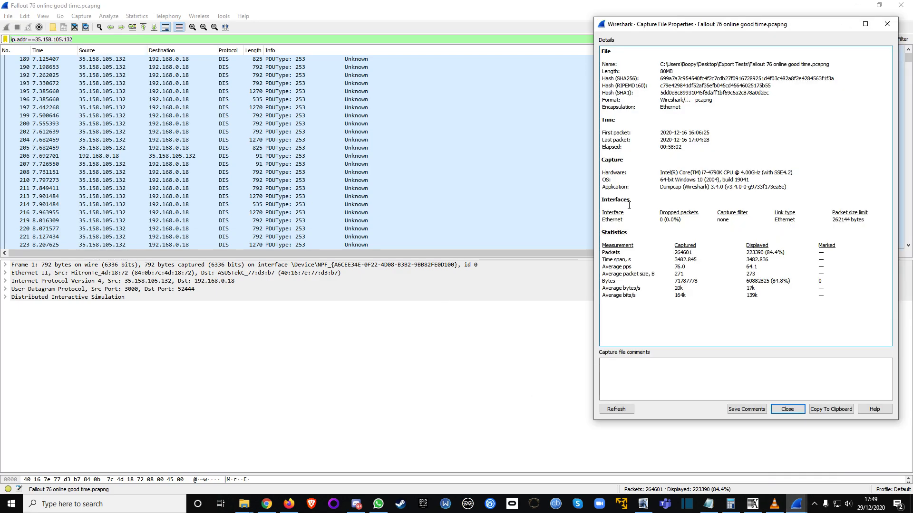
{"action": "left_click", "coordinate": [858, 6]}
{"action": "left_click_drag", "start_coordinate": [812, 24], "coordinate": [799, 25]}
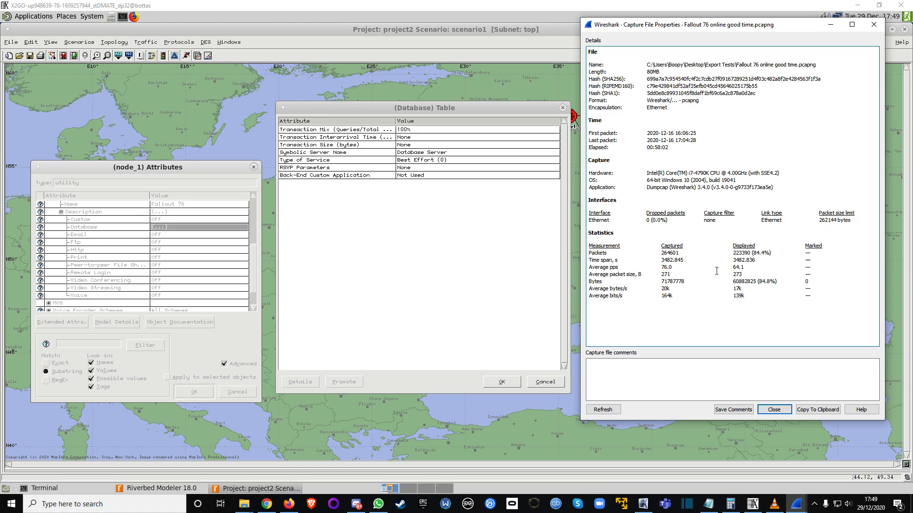
Step: Set the Database table's Transaction Size to a constant distribution with a mean outcome of 273 bytes
{"action": "left_click", "coordinate": [407, 147]}
{"action": "left_click", "coordinate": [409, 161]}
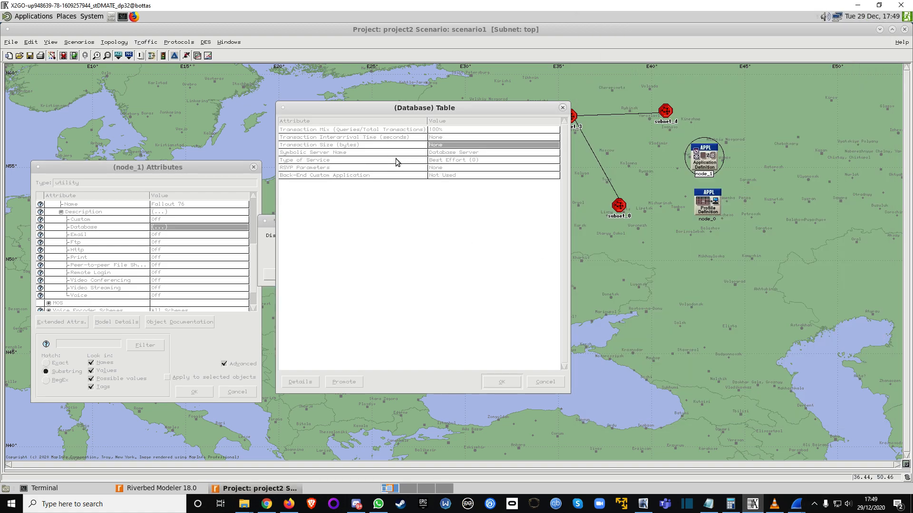
{"action": "left_click", "coordinate": [266, 224]}
{"action": "left_click", "coordinate": [304, 224]}
{"action": "left_click_drag", "start_coordinate": [303, 224], "coordinate": [161, 219]}
{"action": "left_click_drag", "start_coordinate": [222, 244], "coordinate": [162, 240]}
{"action": "type", "text": "273"}
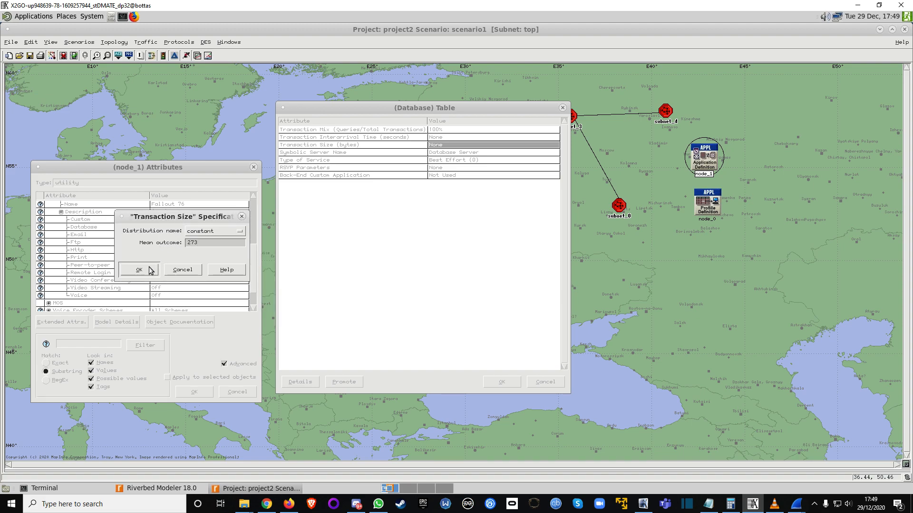
{"action": "left_click", "coordinate": [149, 270]}
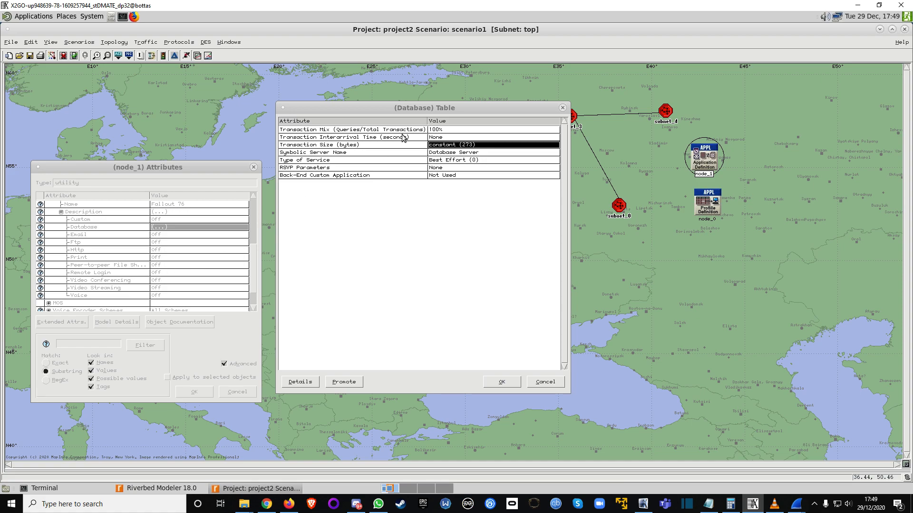
Step: Move the Database table aside and check the displayed average packets per second in Wireshark's Capture File Properties
{"action": "left_click_drag", "start_coordinate": [427, 110], "coordinate": [384, 110]}
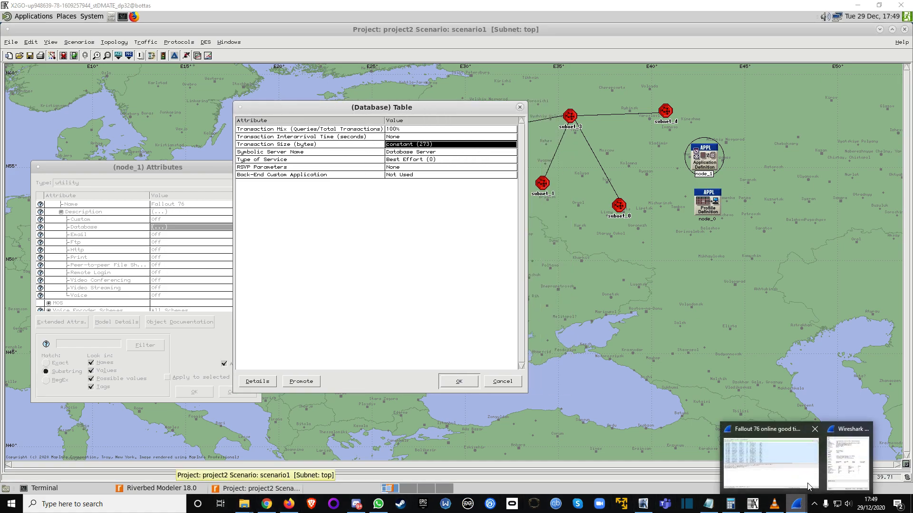
{"action": "left_click", "coordinate": [824, 421]}
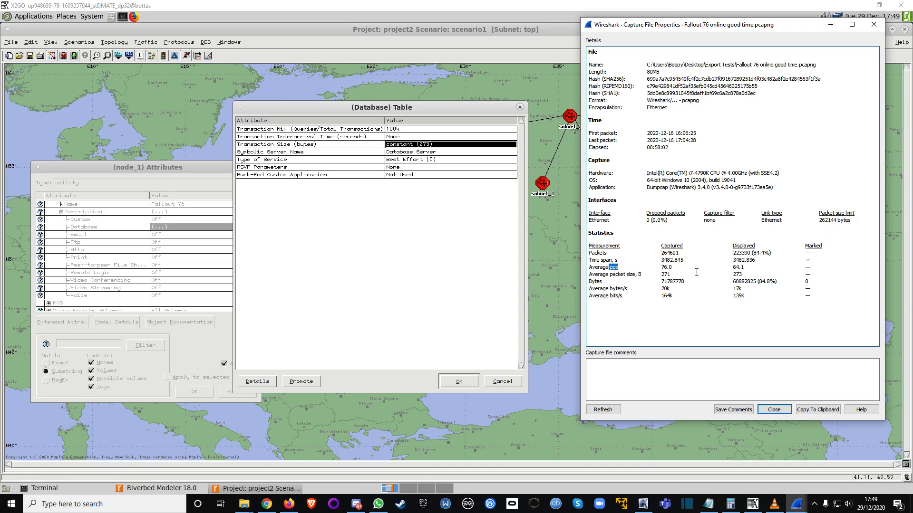
{"action": "left_click_drag", "start_coordinate": [732, 271], "coordinate": [740, 272]}
{"action": "left_click", "coordinate": [746, 272]}
Step: Switch to Calculator and compute 1 ÷ 64.1 to get the interarrival time from the average packet rate
{"action": "left_click", "coordinate": [731, 504]}
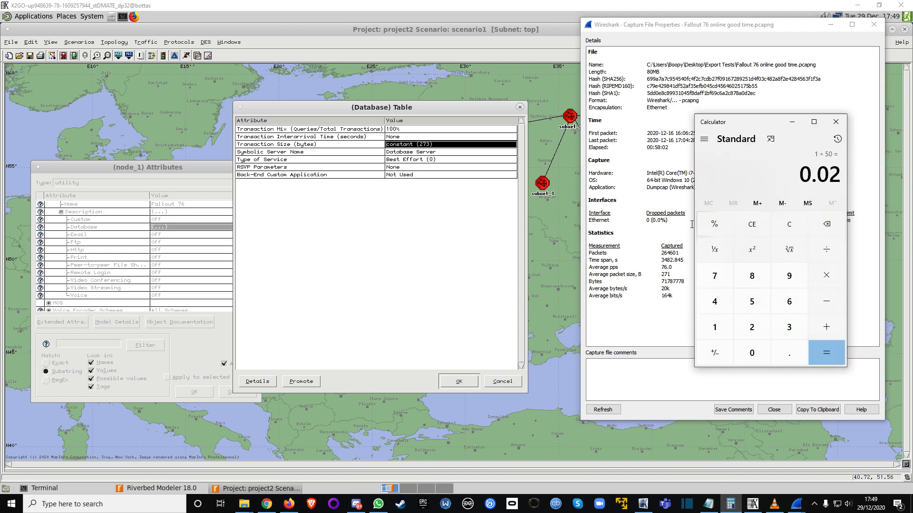
{"action": "left_click", "coordinate": [789, 224]}
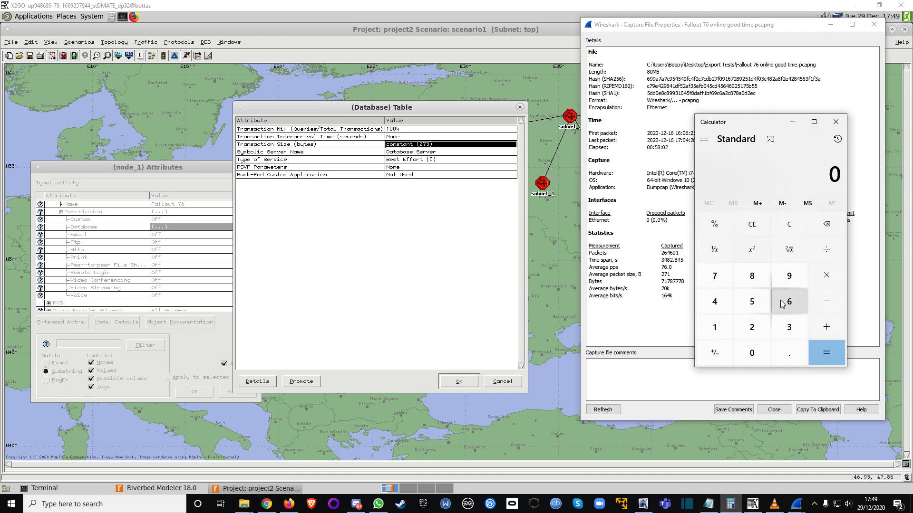
{"action": "left_click", "coordinate": [714, 327]}
{"action": "left_click", "coordinate": [825, 251]}
{"action": "left_click", "coordinate": [782, 304]}
{"action": "left_click", "coordinate": [720, 307]}
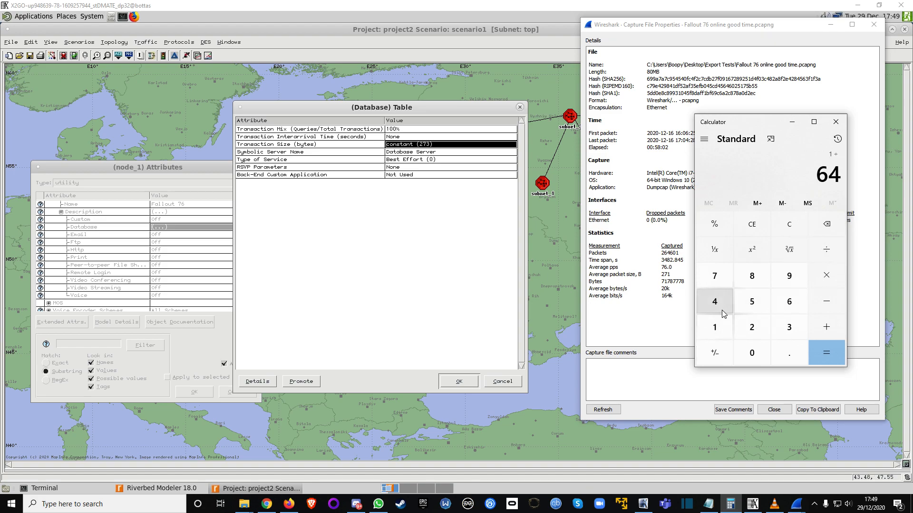
{"action": "left_click_drag", "start_coordinate": [765, 122], "coordinate": [532, 126]}
{"action": "left_click", "coordinate": [557, 355]}
{"action": "left_click", "coordinate": [482, 329]}
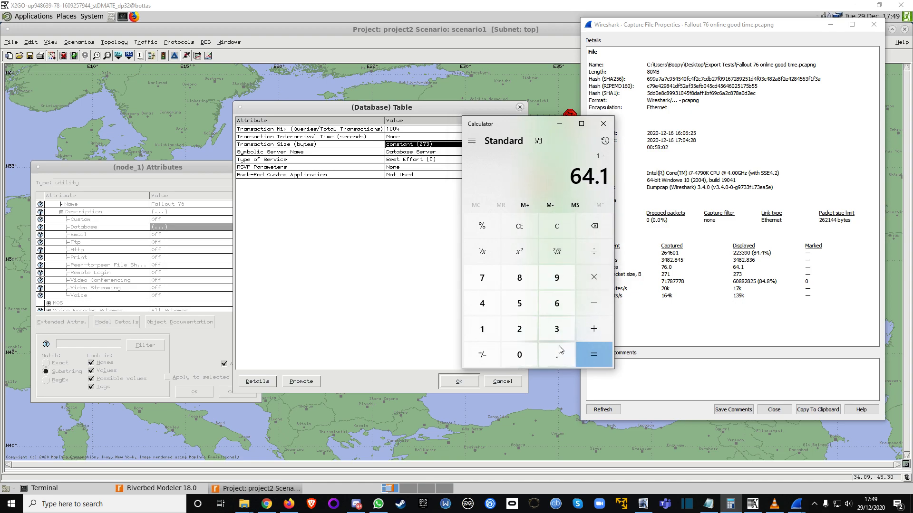
{"action": "left_click", "coordinate": [587, 354]}
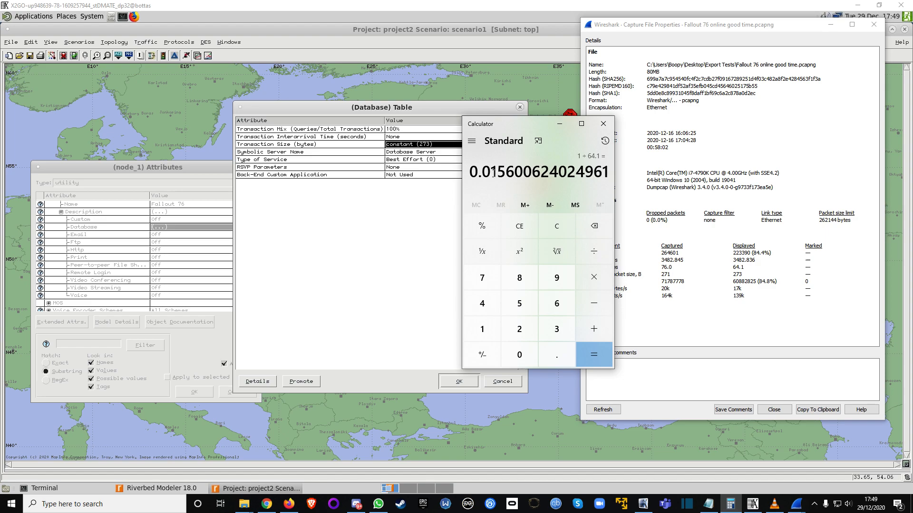
{"action": "left_click_drag", "start_coordinate": [511, 121], "coordinate": [662, 127]}
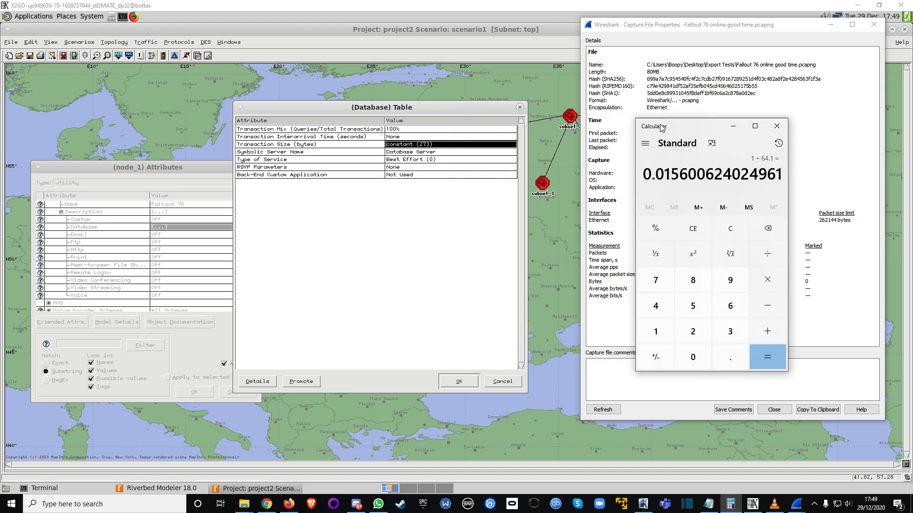
Step: Set the Database table's Transaction Interarrival Time to a constant distribution with a mean outcome of 0.0156 seconds
{"action": "left_click", "coordinate": [409, 137]}
{"action": "left_click", "coordinate": [401, 153]}
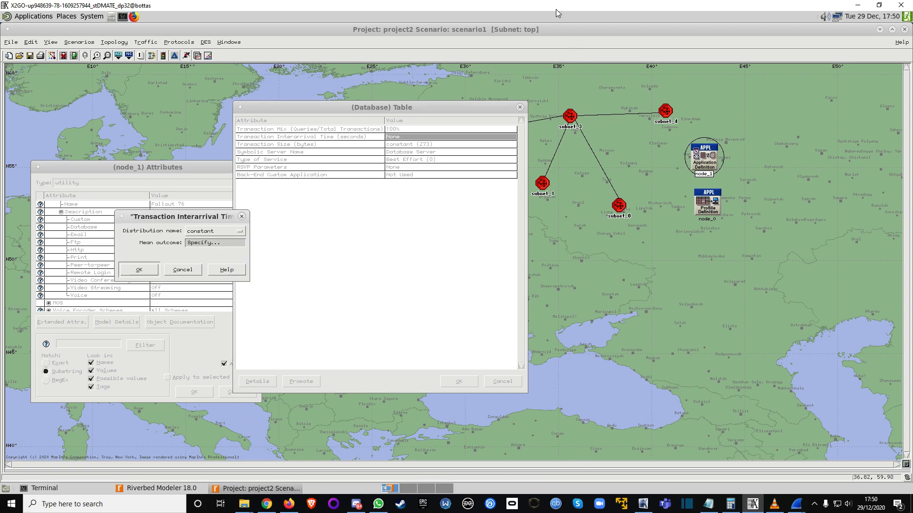
{"action": "key", "text": "super+Left"}
{"action": "left_click", "coordinate": [202, 227]}
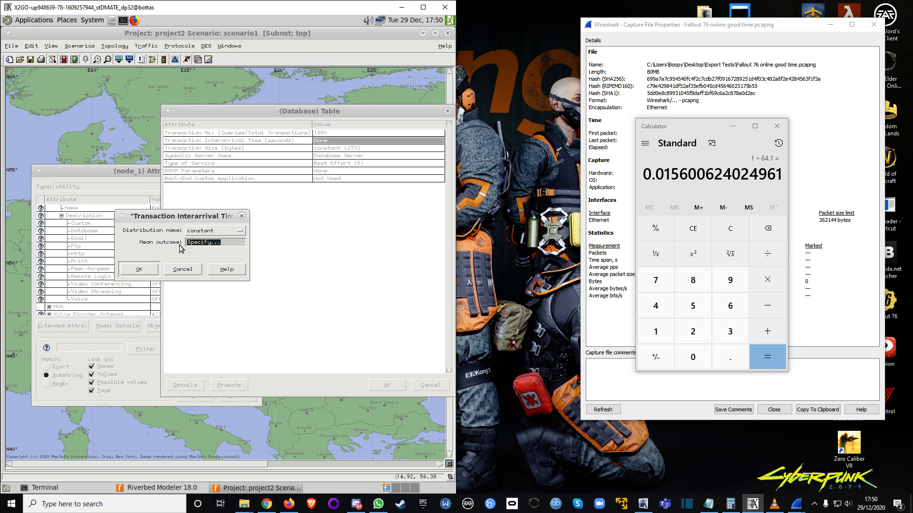
{"action": "type", "text": "0.0156"}
{"action": "left_click", "coordinate": [154, 270]}
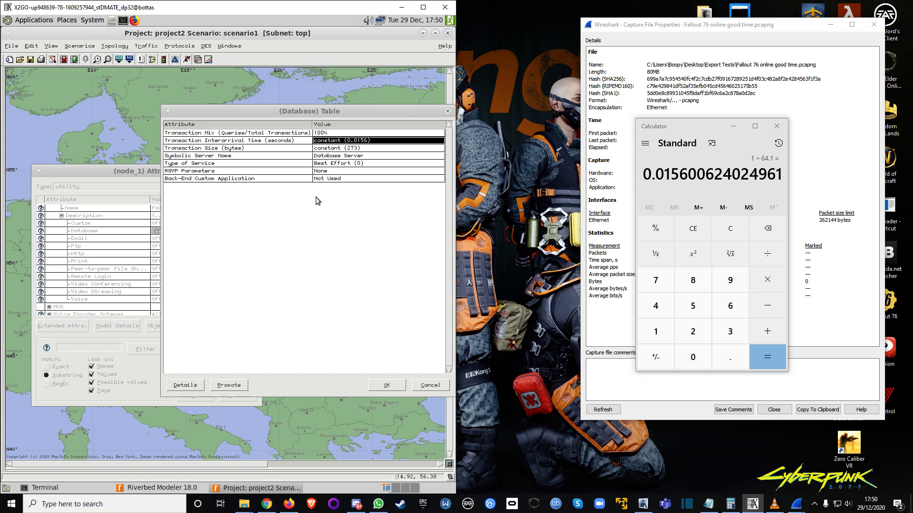
Step: Accept the Database table and apply the Application Definition node's attributes
{"action": "left_click_drag", "start_coordinate": [303, 113], "coordinate": [218, 148]}
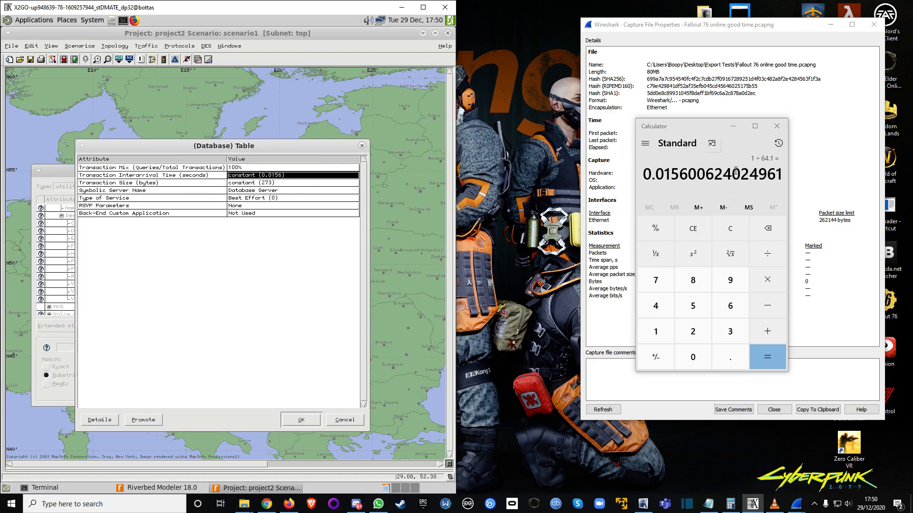
{"action": "left_click", "coordinate": [298, 417]}
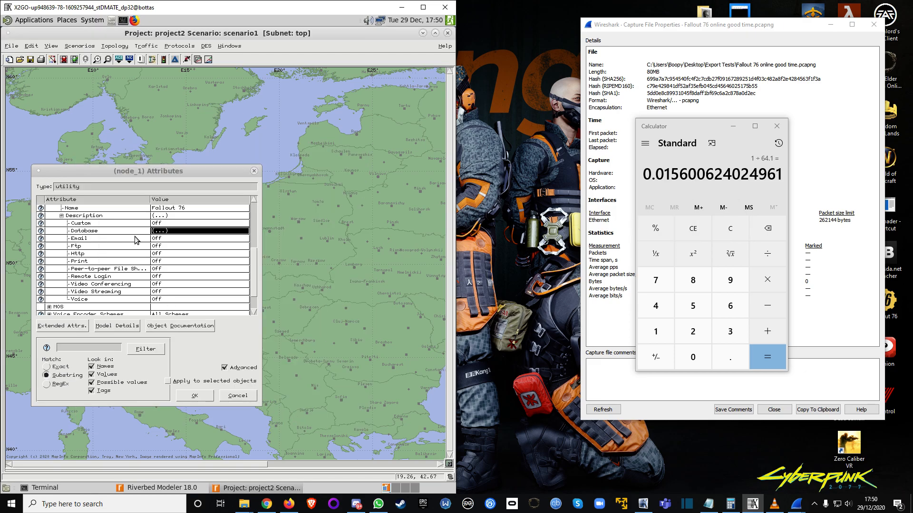
{"action": "left_click", "coordinate": [194, 396]}
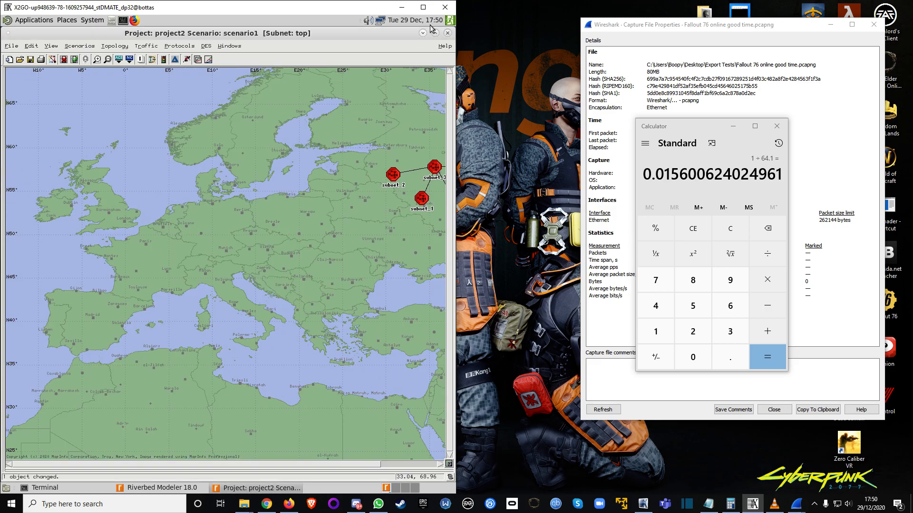
Step: Maximize the modeler window and add one row to the Profile Configuration of the Profile Definition node
{"action": "left_click", "coordinate": [423, 7]}
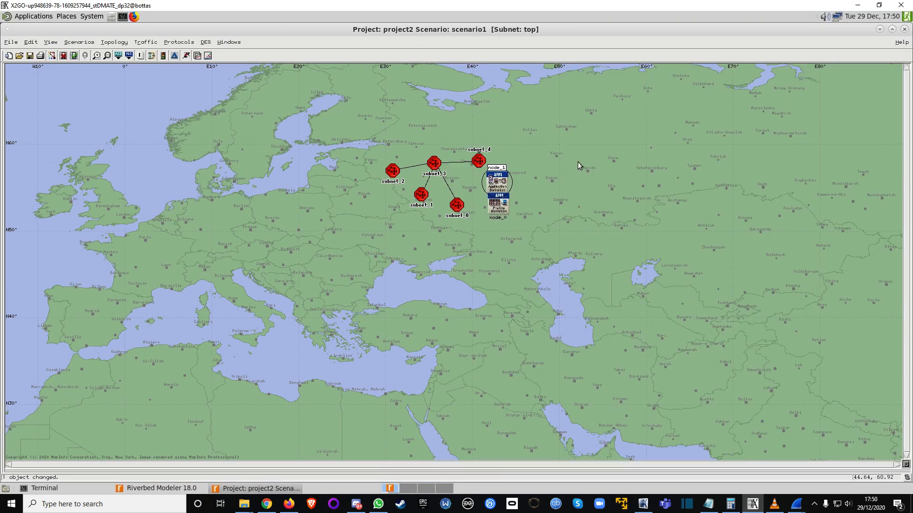
{"action": "scroll", "coordinate": [537, 169], "scroll_direction": "up", "scroll_amount": 2}
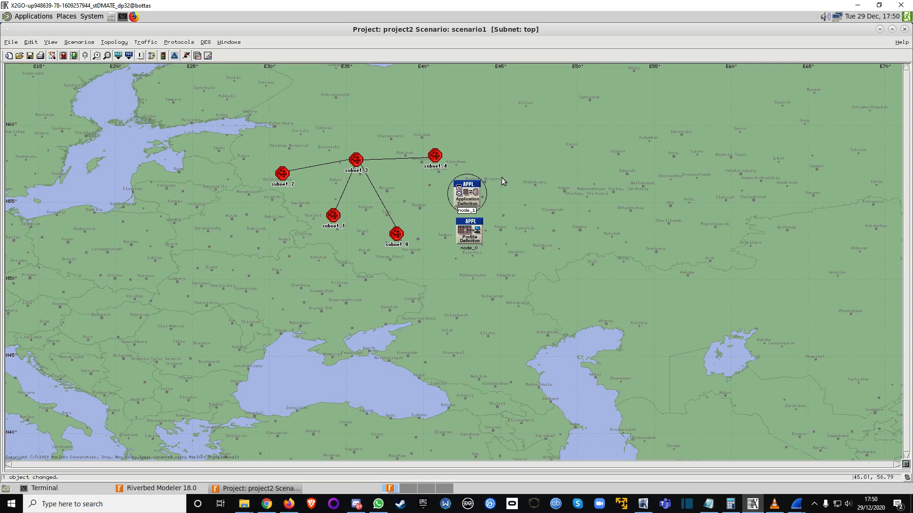
{"action": "left_click", "coordinate": [514, 187]}
{"action": "right_click", "coordinate": [472, 235]}
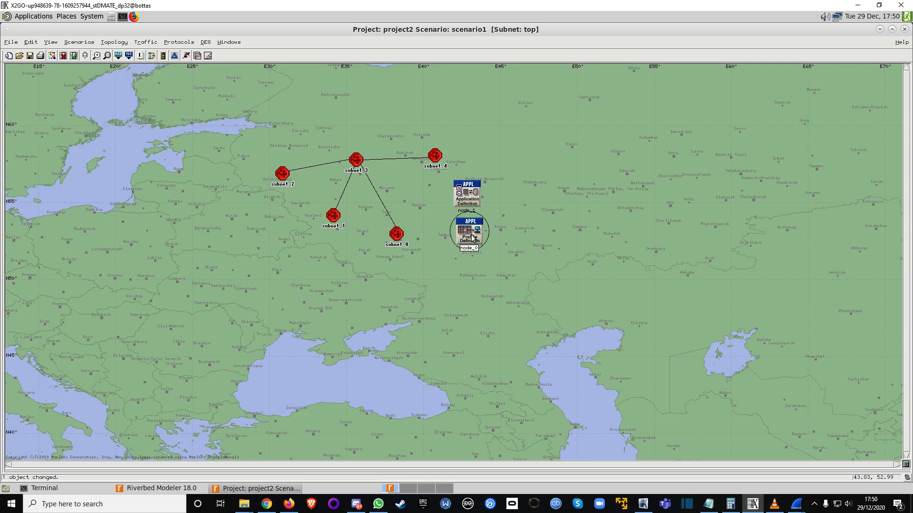
{"action": "left_click", "coordinate": [490, 240]}
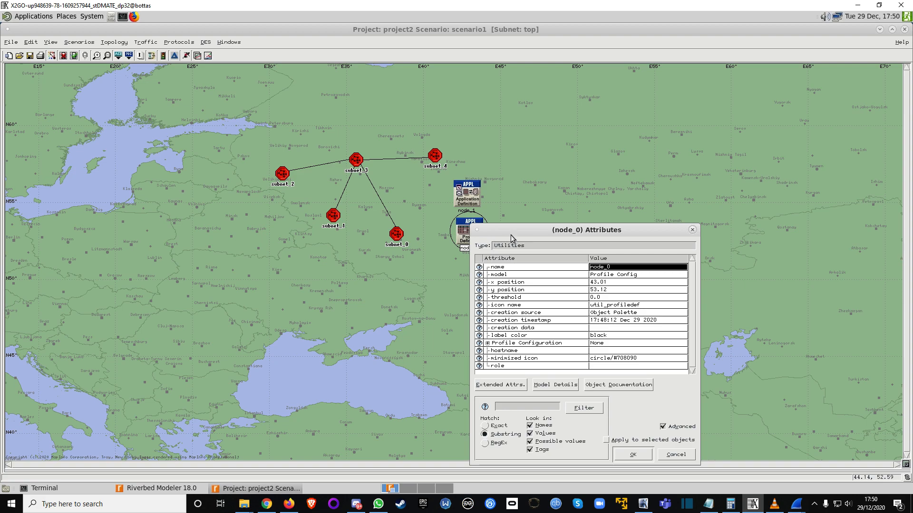
{"action": "left_click", "coordinate": [340, 243]}
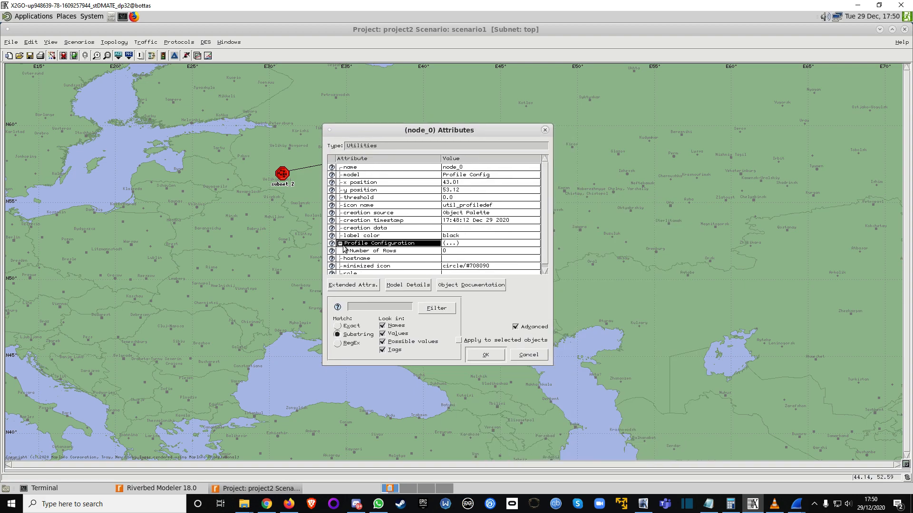
{"action": "left_click", "coordinate": [448, 254]}
{"action": "left_click", "coordinate": [447, 266]}
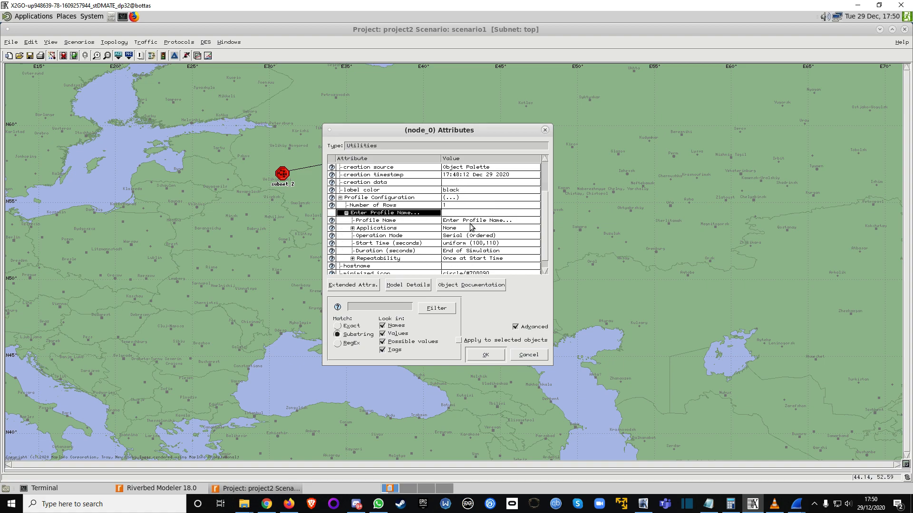
Step: Name the new profile Play Falllout
{"action": "left_click", "coordinate": [470, 224]}
{"action": "type", "text": "P1"}
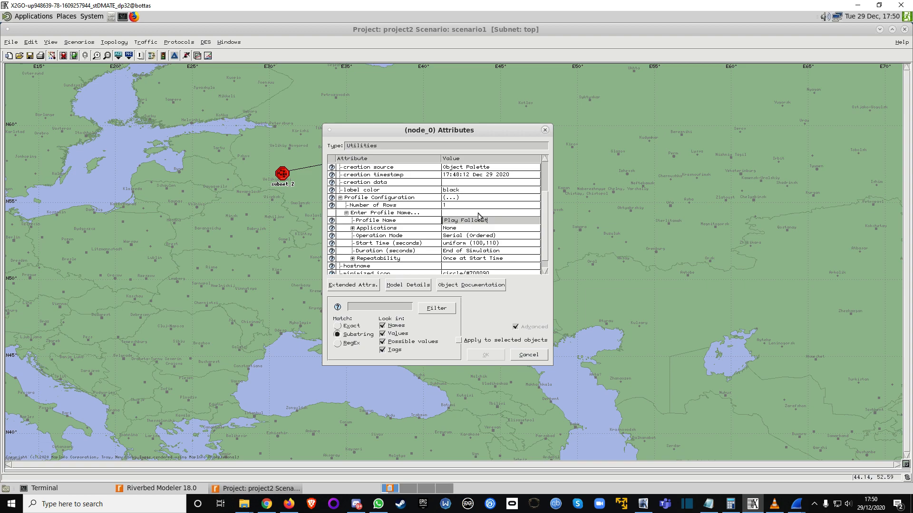
{"action": "type", "text": "t"}
Step: Add one application row to the Play Falllout profile and set its application name to Fallout 76
{"action": "left_click", "coordinate": [352, 228]}
{"action": "left_click", "coordinate": [456, 237]}
{"action": "left_click", "coordinate": [451, 255]}
{"action": "left_click", "coordinate": [385, 244]}
{"action": "left_click", "coordinate": [459, 239]}
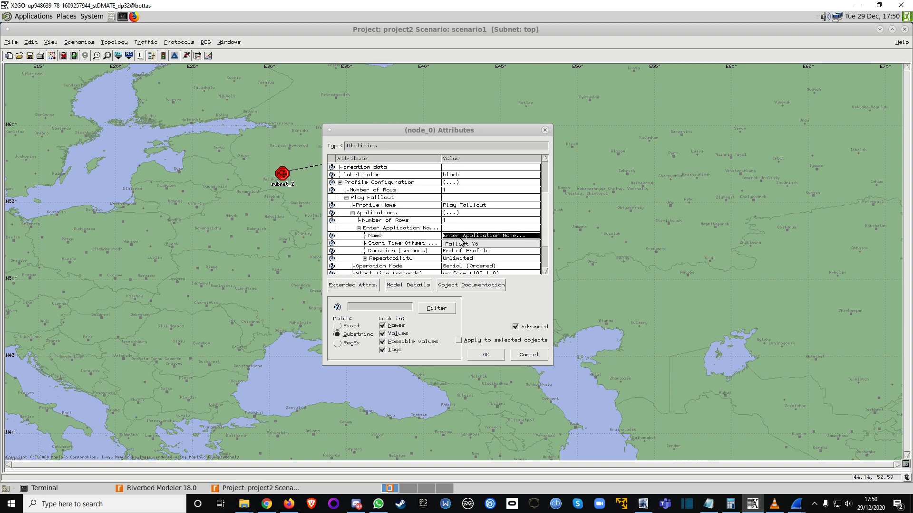
{"action": "left_click", "coordinate": [458, 244]}
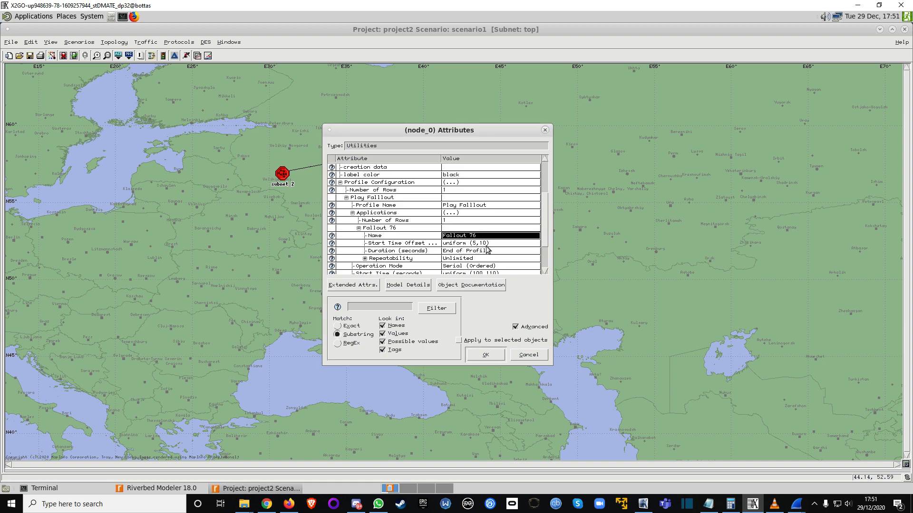
Step: Set the Play Falllout profile's start time to a uniform distribution from 5 to 10 seconds and apply the attributes
{"action": "left_click_drag", "start_coordinate": [547, 240], "coordinate": [546, 257]}
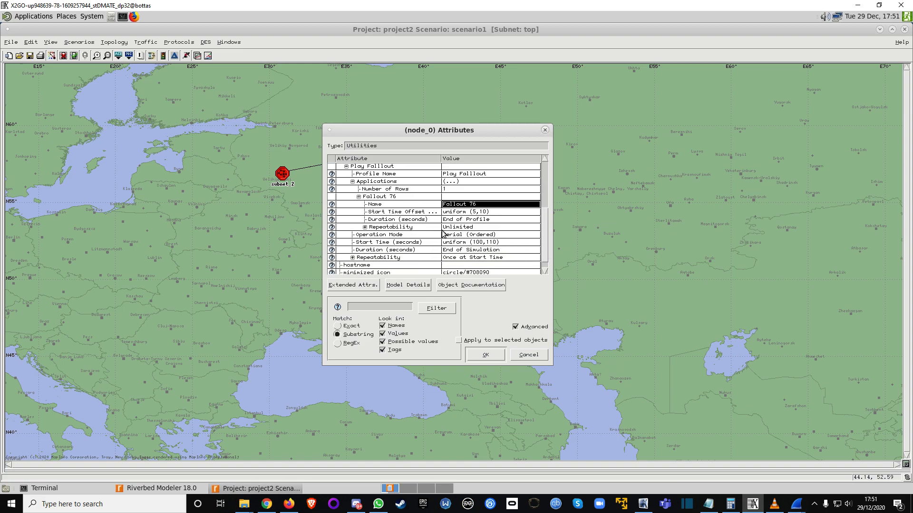
{"action": "double_click", "coordinate": [483, 244]}
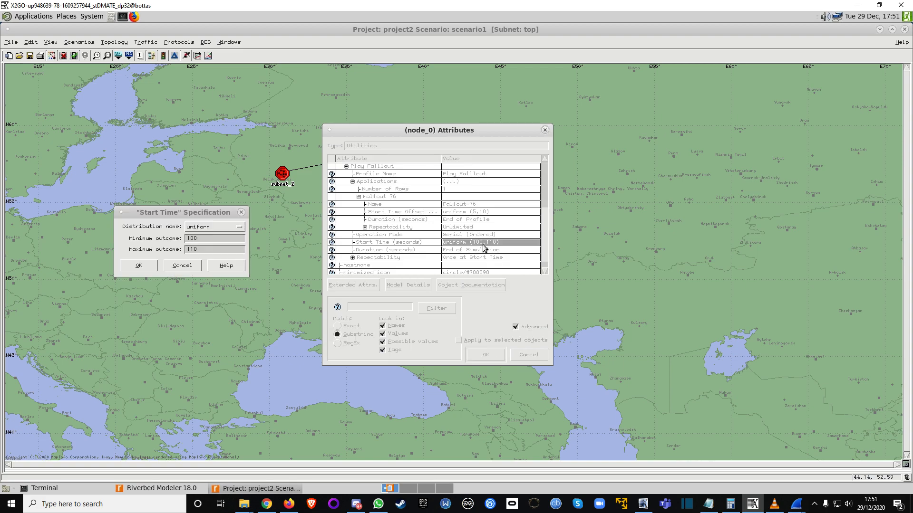
{"action": "left_click_drag", "start_coordinate": [210, 243], "coordinate": [180, 244]}
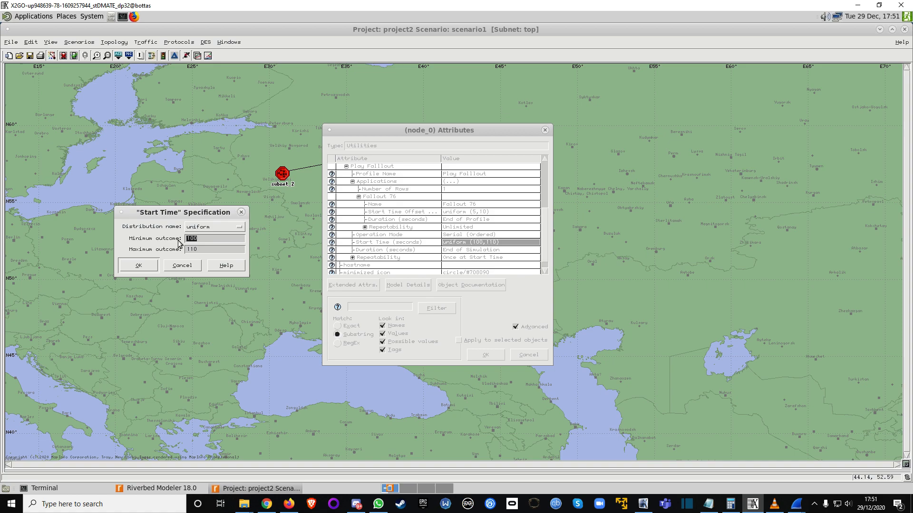
{"action": "left_click_drag", "start_coordinate": [204, 253], "coordinate": [183, 257]}
{"action": "type", "text": "10"}
{"action": "key", "text": "Return"}
{"action": "scroll", "coordinate": [476, 243], "scroll_direction": "down", "scroll_amount": 1}
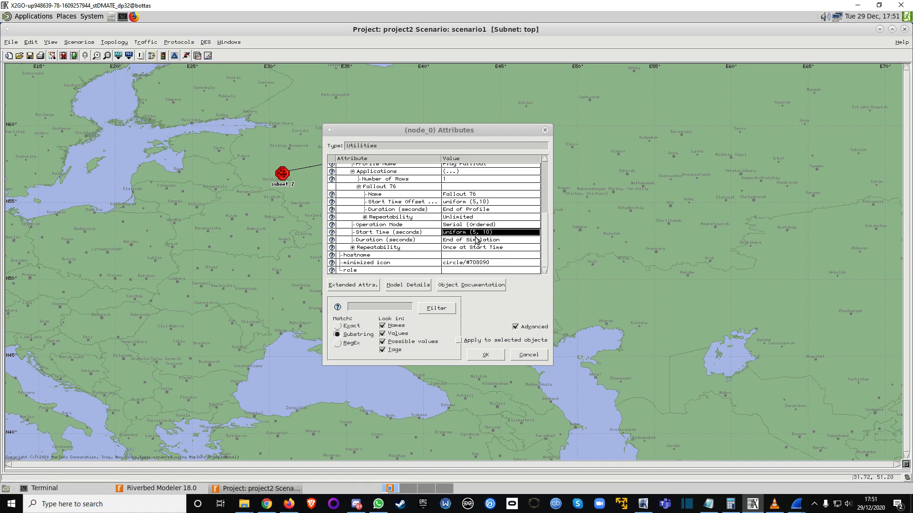
{"action": "left_click", "coordinate": [485, 355]}
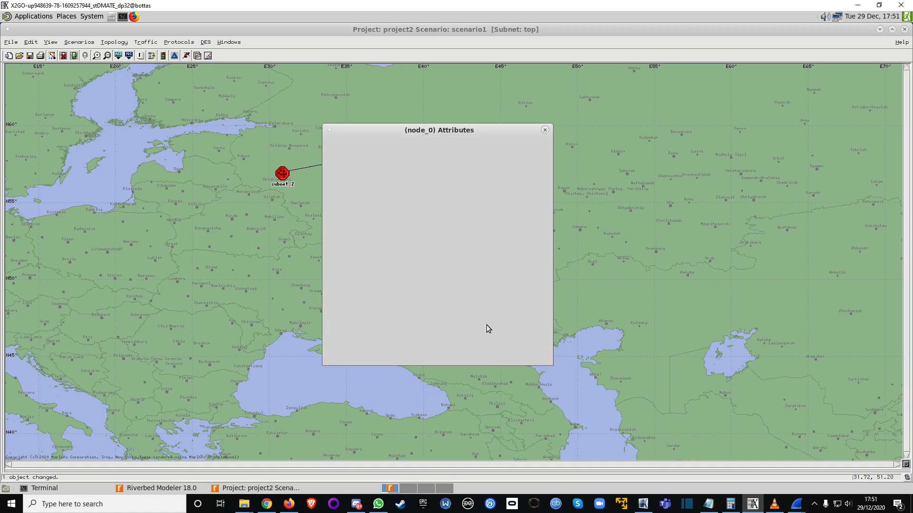
Step: Enter subnet_3 and select all nodes similar to the 100BaseT LAN node_1
{"action": "left_click", "coordinate": [509, 234]}
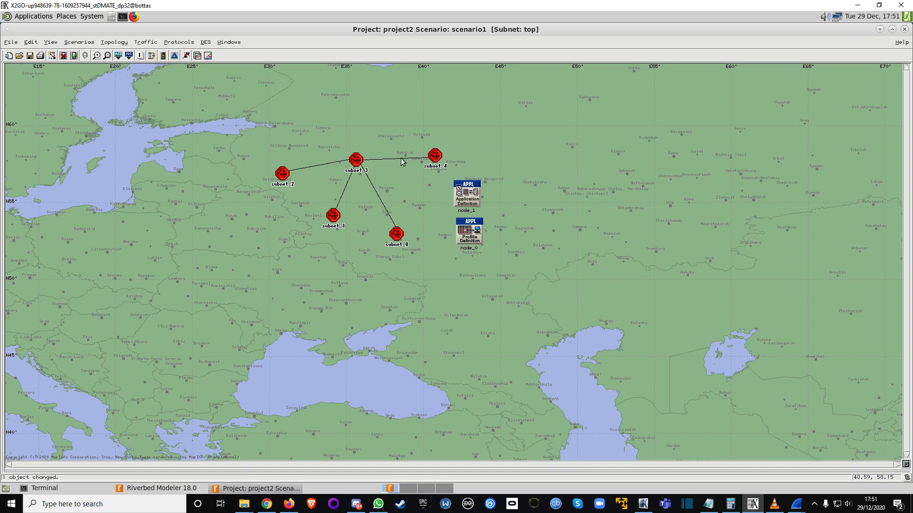
{"action": "double_click", "coordinate": [363, 163]}
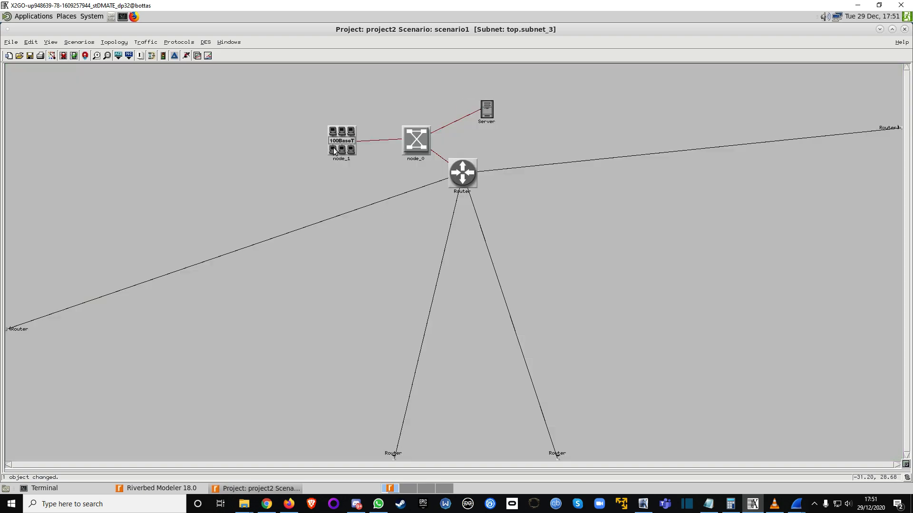
{"action": "right_click", "coordinate": [347, 143]}
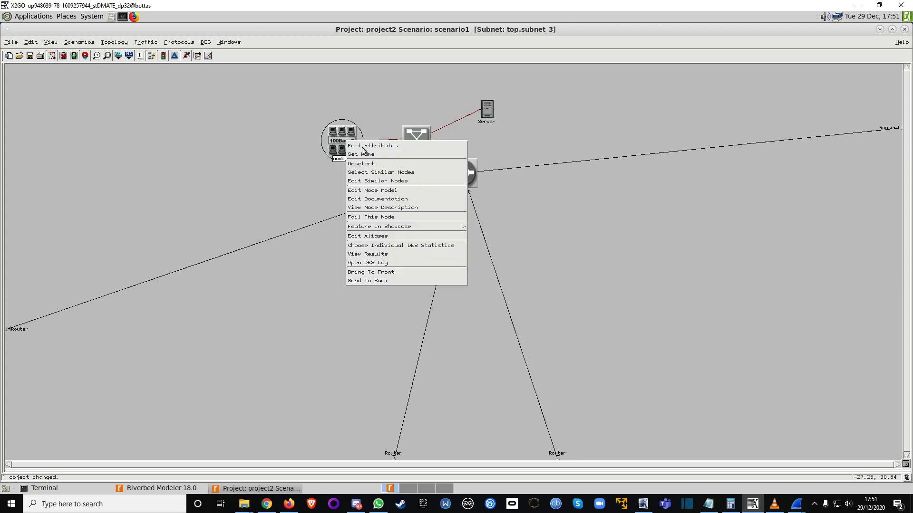
{"action": "left_click", "coordinate": [364, 173]}
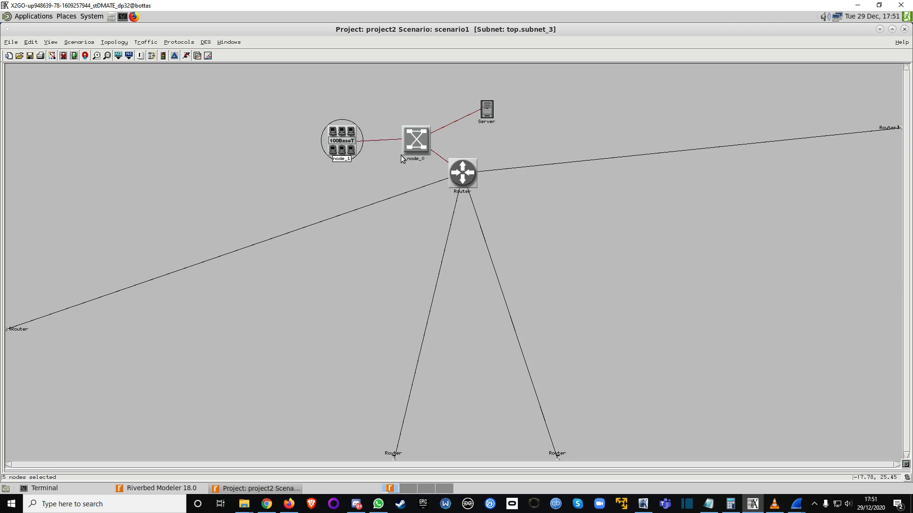
Step: In LAN node_1's attributes, add one row under Application: Supported Profiles and set its profile name to Play Falllout
{"action": "right_click", "coordinate": [346, 142]}
{"action": "left_click", "coordinate": [365, 148]}
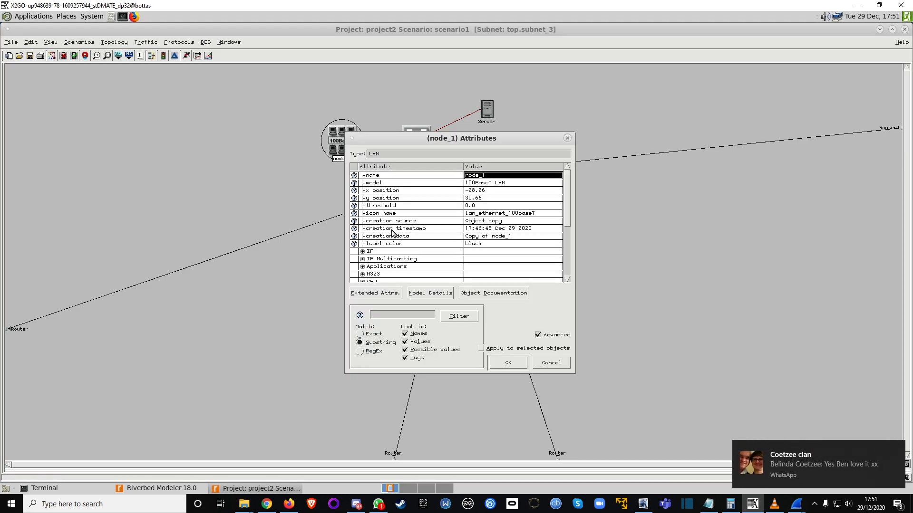
{"action": "left_click", "coordinate": [366, 269]}
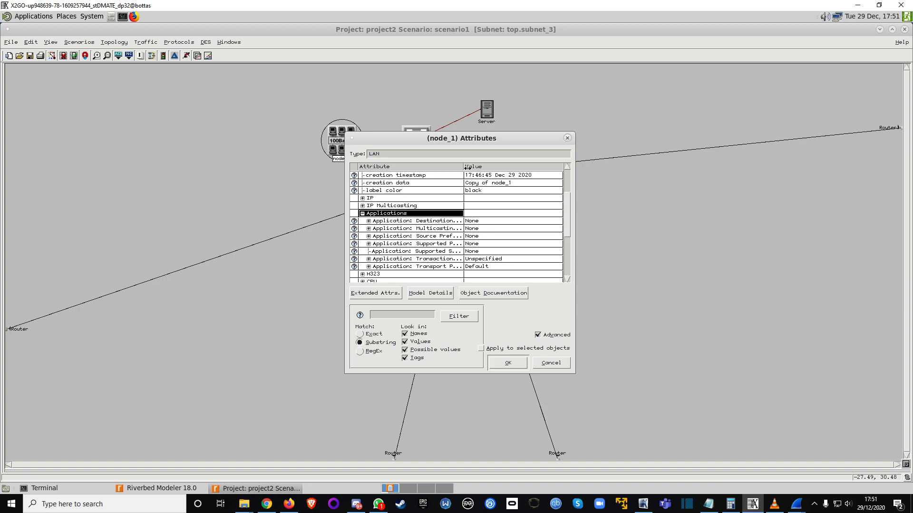
{"action": "left_click_drag", "start_coordinate": [463, 190], "coordinate": [503, 167]}
{"action": "left_click", "coordinate": [369, 244]}
{"action": "left_click", "coordinate": [399, 252]}
{"action": "left_click", "coordinate": [511, 252]}
{"action": "left_click", "coordinate": [508, 267]}
{"action": "scroll", "coordinate": [404, 252], "scroll_direction": "down", "scroll_amount": 1}
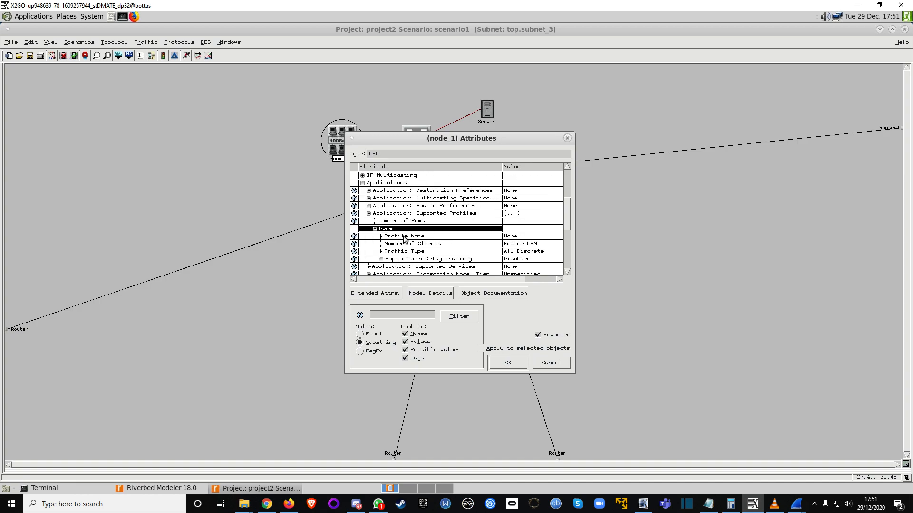
{"action": "left_click", "coordinate": [517, 238]}
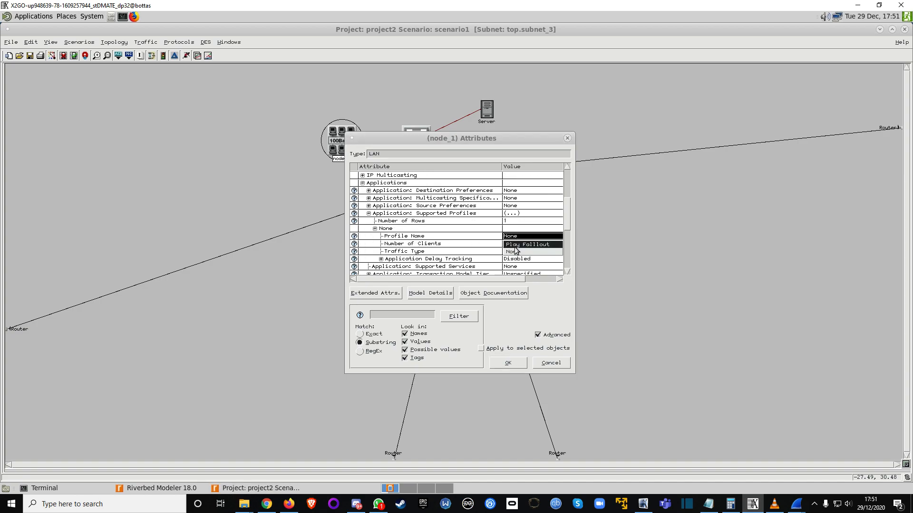
{"action": "left_click", "coordinate": [515, 244]}
Step: Move the attributes dialog aside, add one row under Application: Destination Preferences and expand it
{"action": "left_click_drag", "start_coordinate": [483, 140], "coordinate": [362, 123]}
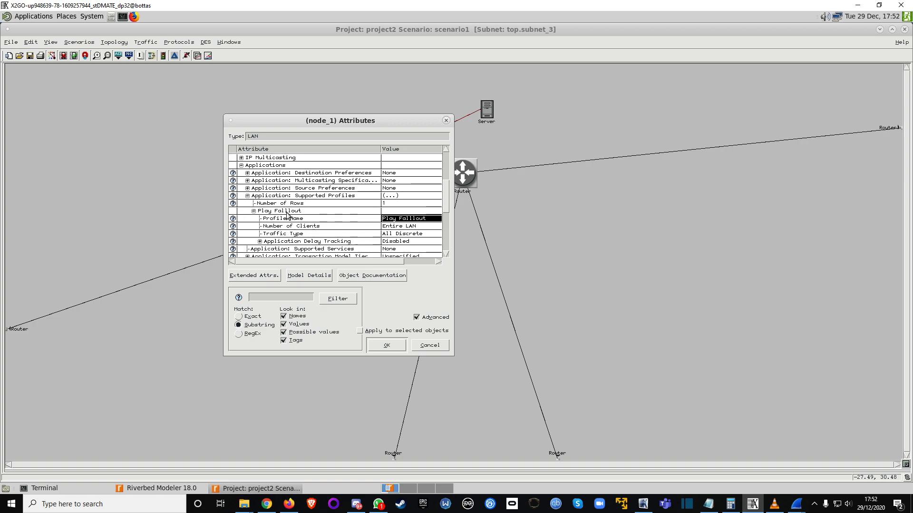
{"action": "left_click", "coordinate": [248, 173]}
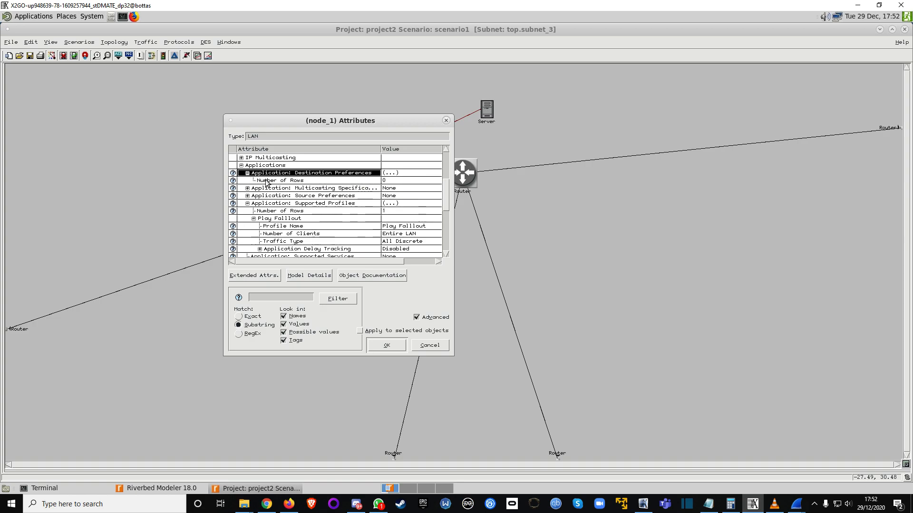
{"action": "left_click", "coordinate": [399, 181]}
{"action": "left_click", "coordinate": [389, 196]}
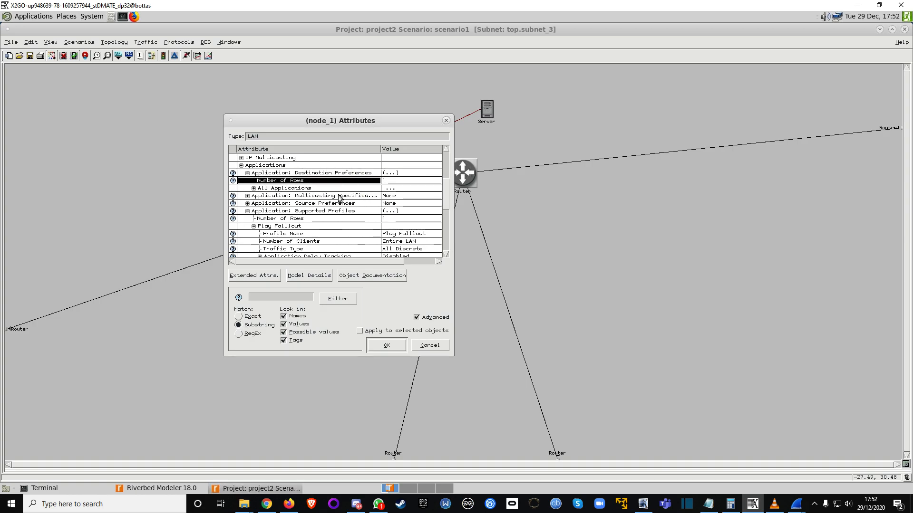
{"action": "double_click", "coordinate": [276, 189]}
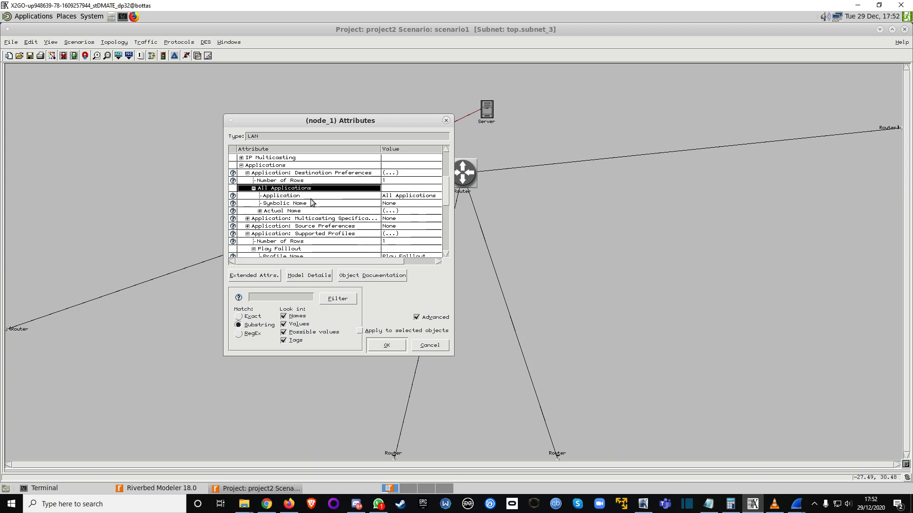
Step: Set the destination preference's application to Fallout 76 and its symbolic name to Database Server
{"action": "left_click", "coordinate": [399, 196]}
{"action": "left_click", "coordinate": [395, 212]}
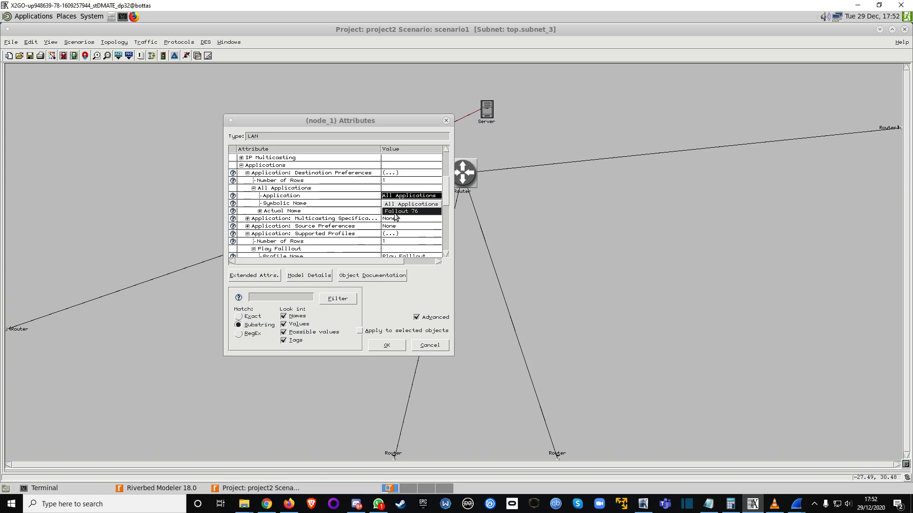
{"action": "left_click", "coordinate": [393, 205]}
{"action": "left_click", "coordinate": [397, 212]}
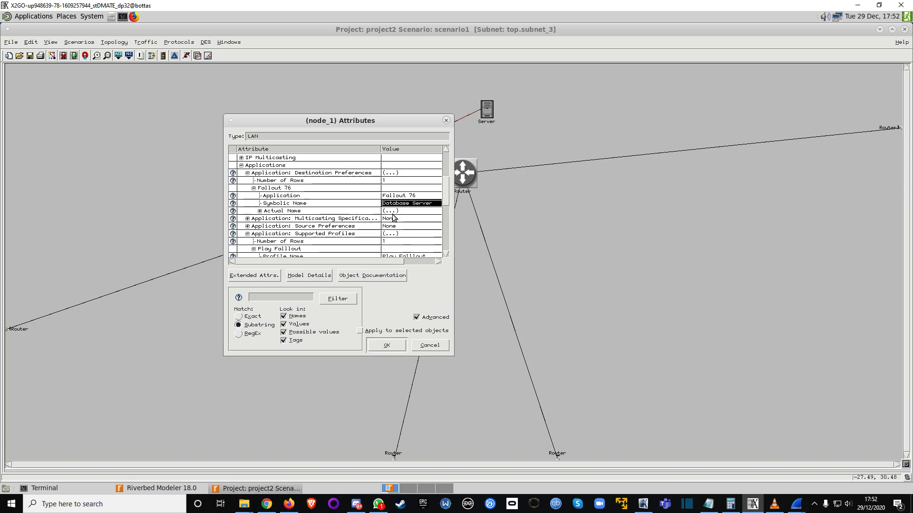
Step: Add one row under the destination preference's Actual Name and set its name to subnet_3.Server
{"action": "double_click", "coordinate": [271, 212]}
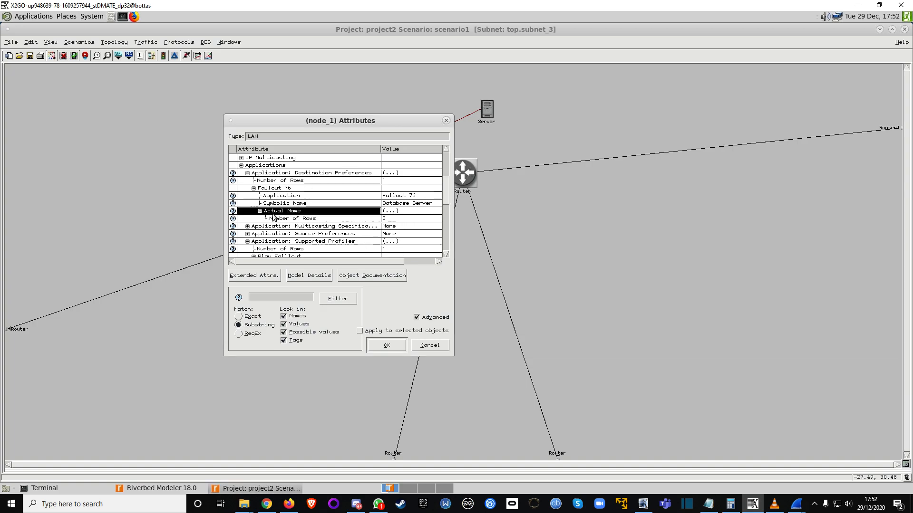
{"action": "left_click", "coordinate": [390, 219]}
{"action": "left_click", "coordinate": [391, 234]}
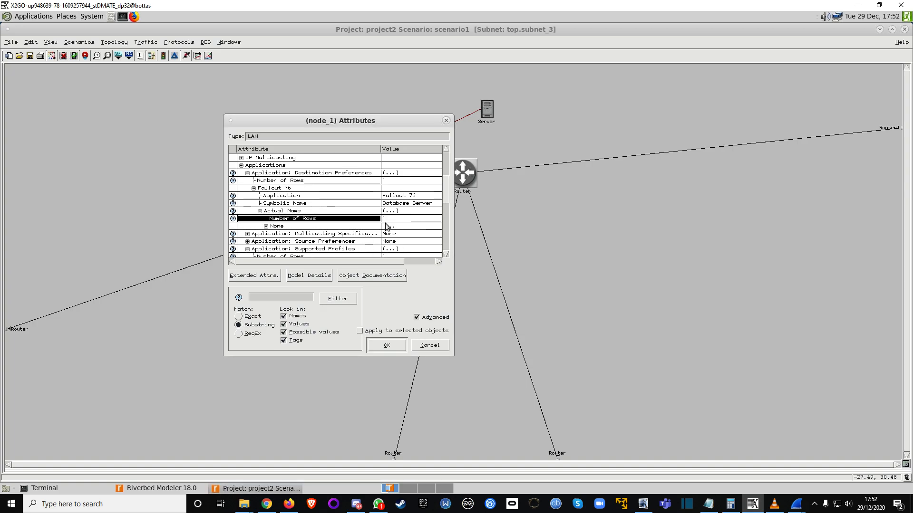
{"action": "double_click", "coordinate": [280, 227]}
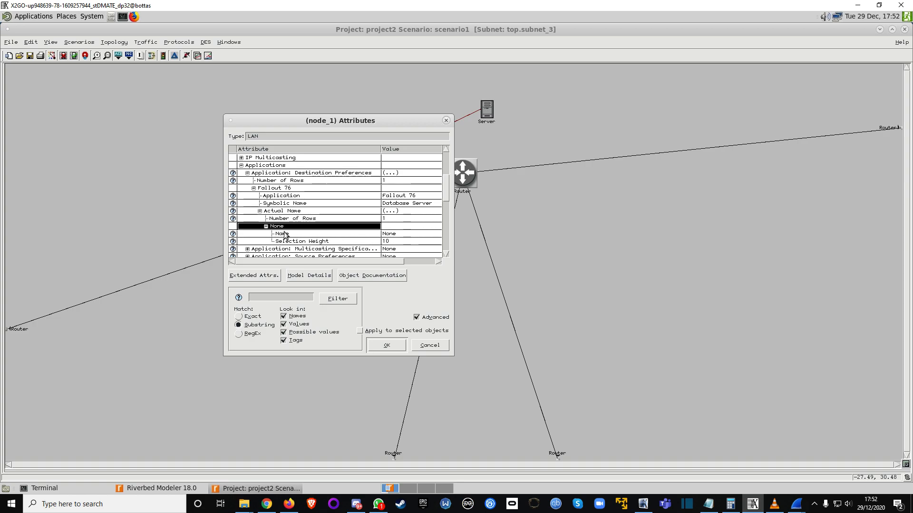
{"action": "left_click", "coordinate": [398, 235]}
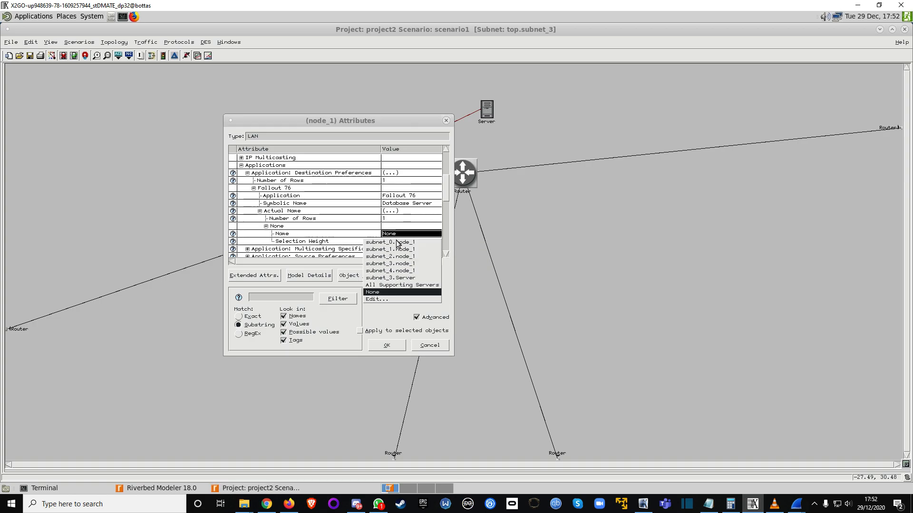
{"action": "left_click", "coordinate": [406, 278]}
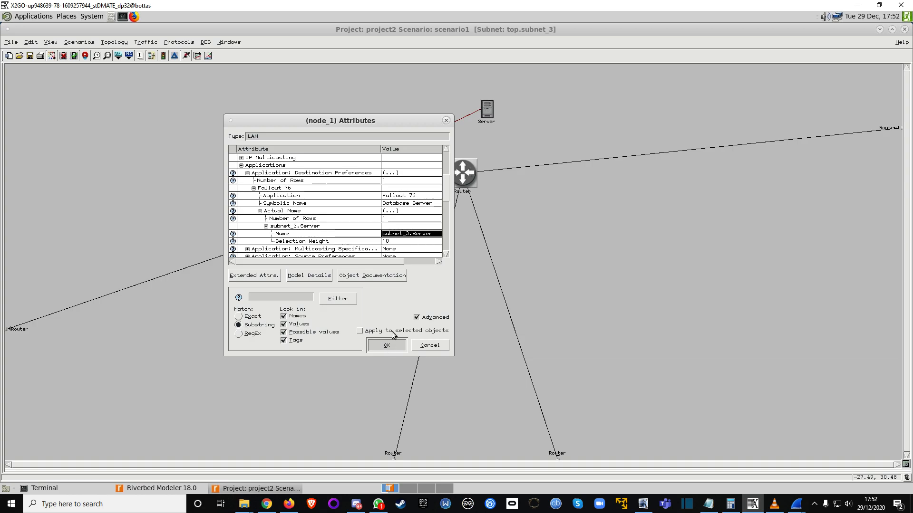
Step: Apply node_1's attribute changes to all selected LAN objects and clear the selection
{"action": "left_click_drag", "start_coordinate": [377, 120], "coordinate": [647, 130]}
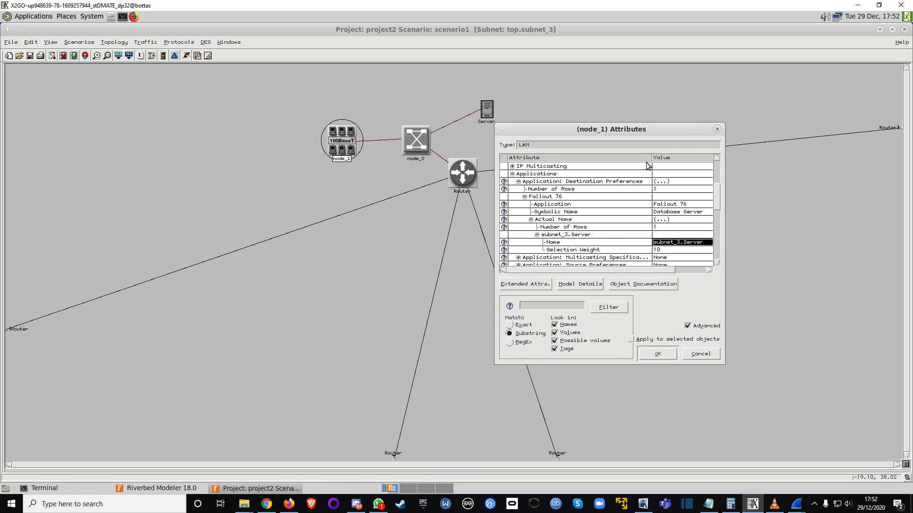
{"action": "left_click", "coordinate": [632, 341]}
{"action": "left_click", "coordinate": [658, 352]}
{"action": "left_click", "coordinate": [369, 180]}
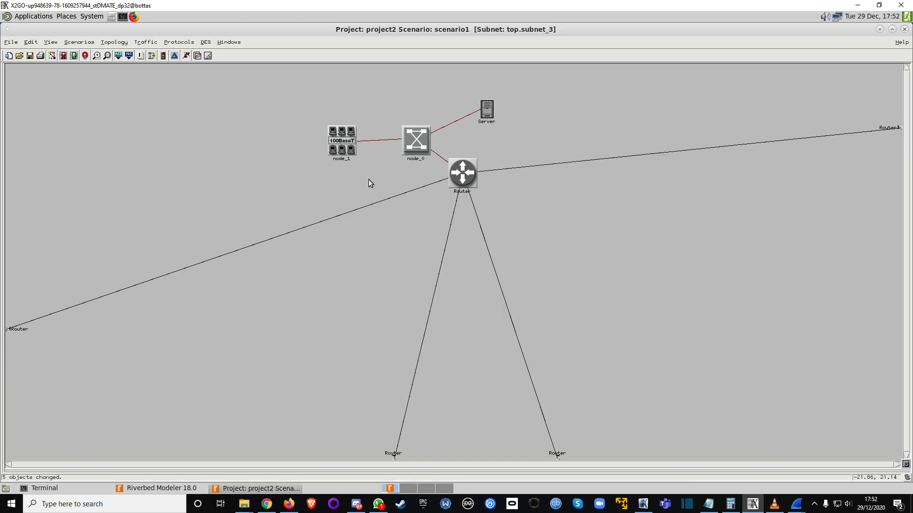
Step: Examine the application destination preferences of LAN node_1 in subnet_2, and return to the parent network
{"action": "right_click", "coordinate": [357, 184]}
{"action": "left_click", "coordinate": [371, 190]}
{"action": "double_click", "coordinate": [282, 175]}
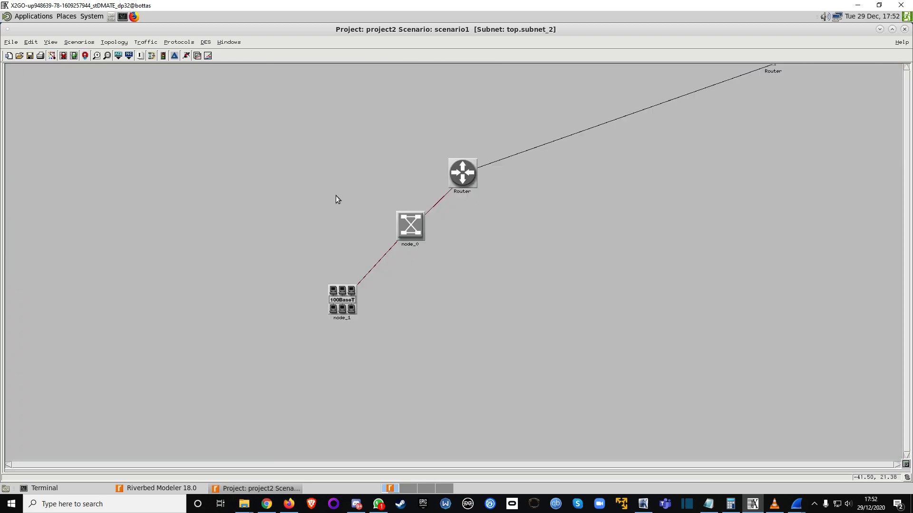
{"action": "right_click", "coordinate": [343, 303]}
{"action": "left_click", "coordinate": [352, 306]}
{"action": "left_click", "coordinate": [359, 373]}
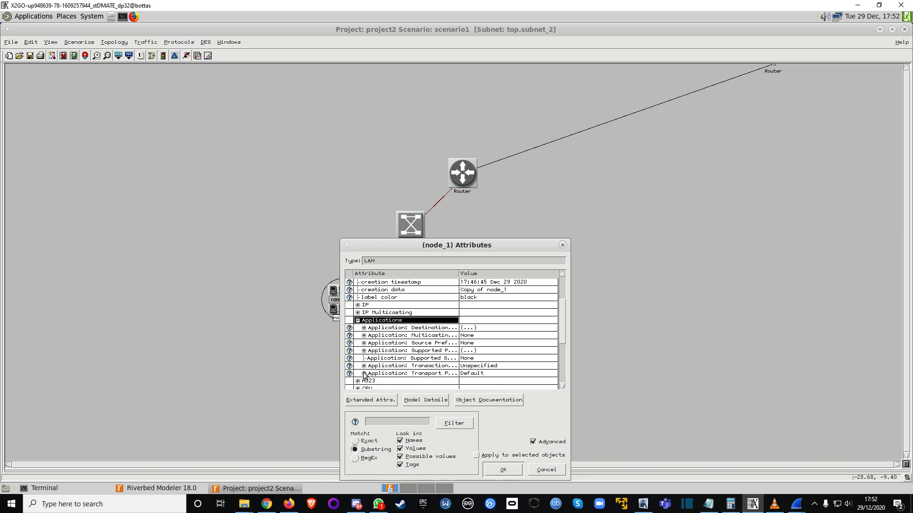
{"action": "left_click", "coordinate": [366, 329]}
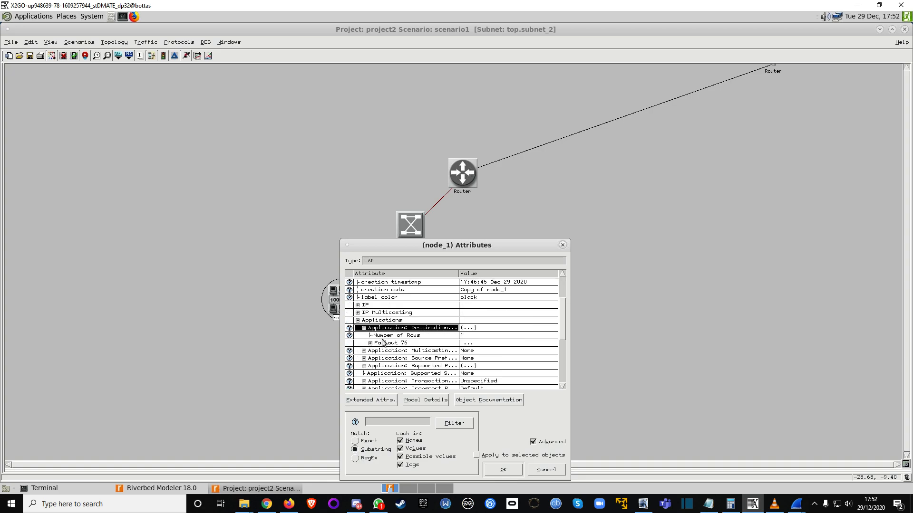
{"action": "left_click", "coordinate": [562, 245]}
{"action": "right_click", "coordinate": [567, 240]}
{"action": "left_click", "coordinate": [590, 246]}
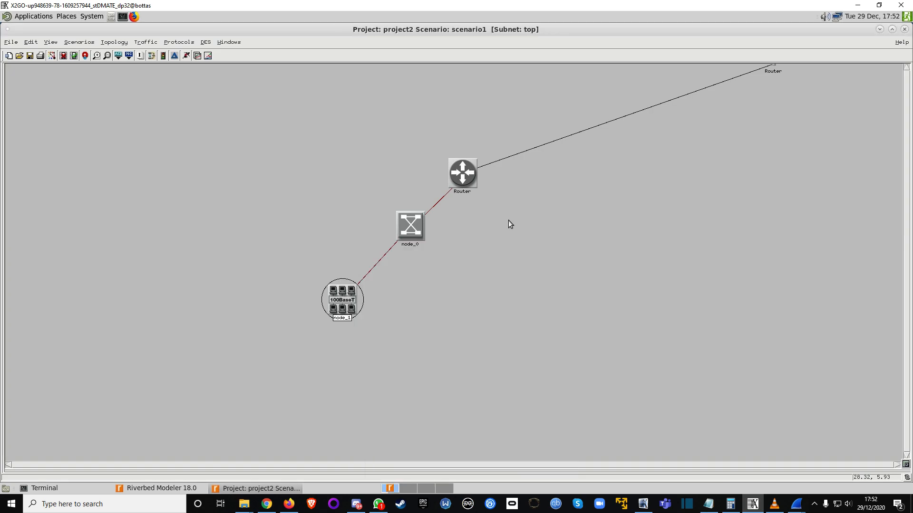
Step: Enter subnet_3, open the Server's attributes and expand the Applications group with a wider attribute column
{"action": "double_click", "coordinate": [357, 161]}
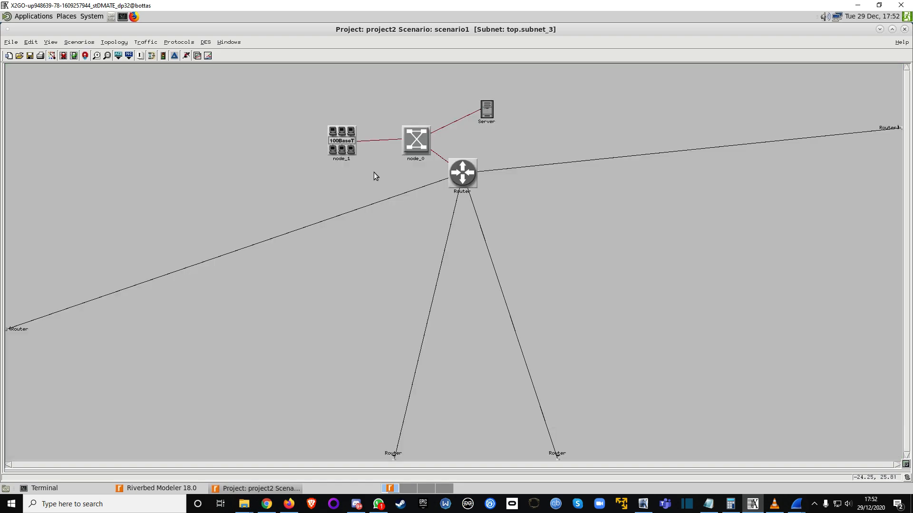
{"action": "right_click", "coordinate": [488, 115]}
{"action": "left_click", "coordinate": [499, 118]}
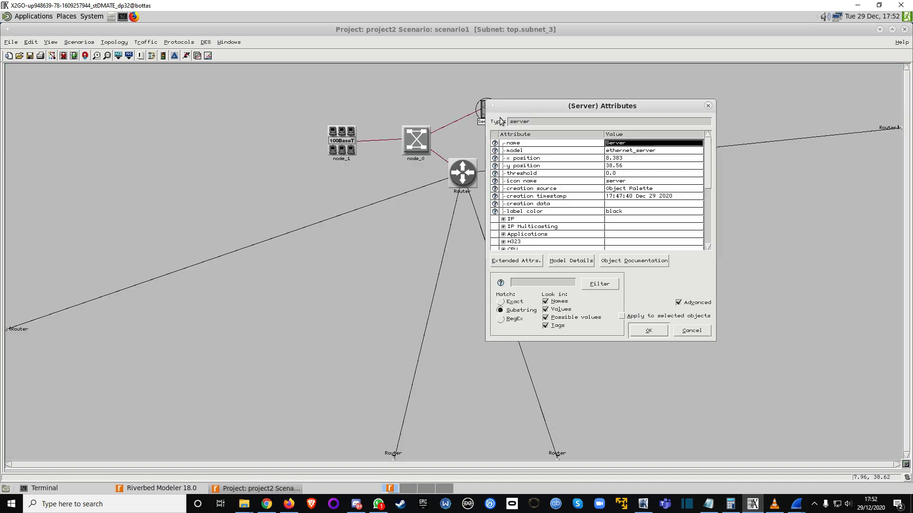
{"action": "left_click_drag", "start_coordinate": [532, 108], "coordinate": [429, 201]}
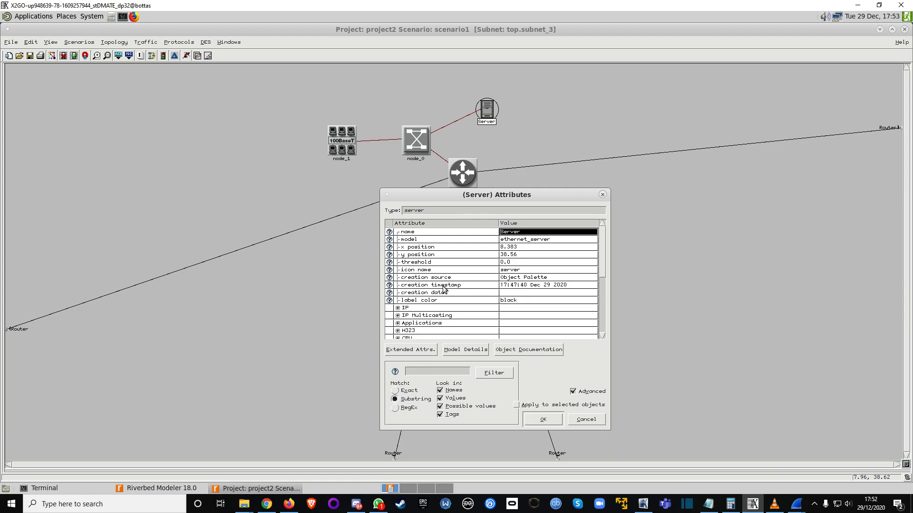
{"action": "scroll", "coordinate": [398, 253], "scroll_direction": "down", "scroll_amount": 3}
{"action": "left_click", "coordinate": [401, 248]}
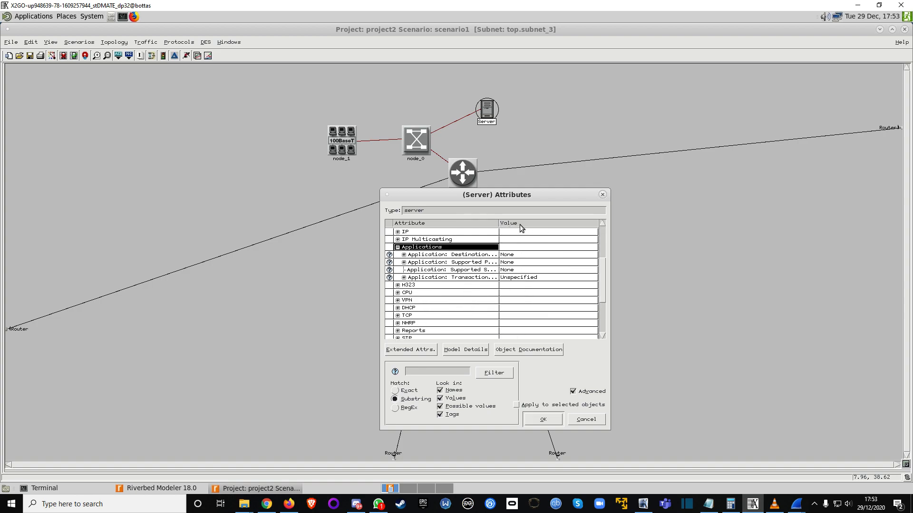
{"action": "left_click_drag", "start_coordinate": [518, 228], "coordinate": [541, 223]}
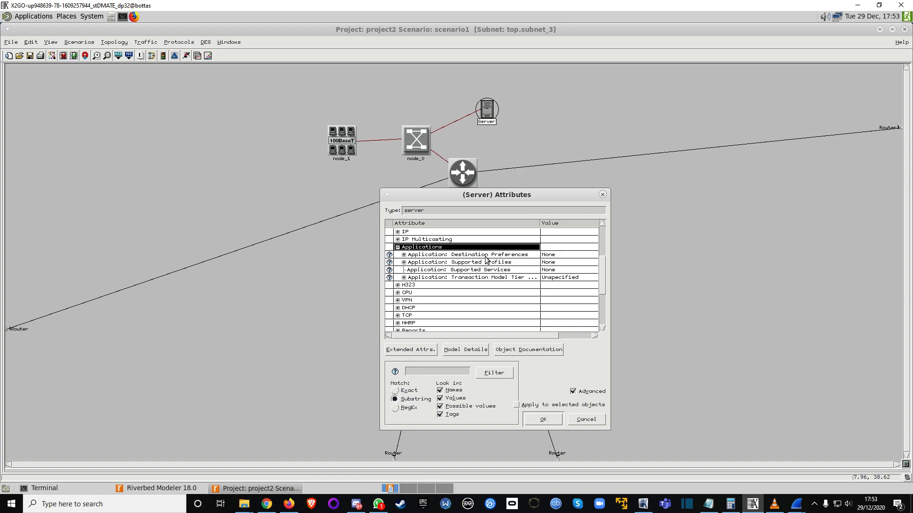
Step: Add one row named Fallout 76 to the Server's Application: Supported Services table and save its attributes
{"action": "left_click", "coordinate": [547, 272]}
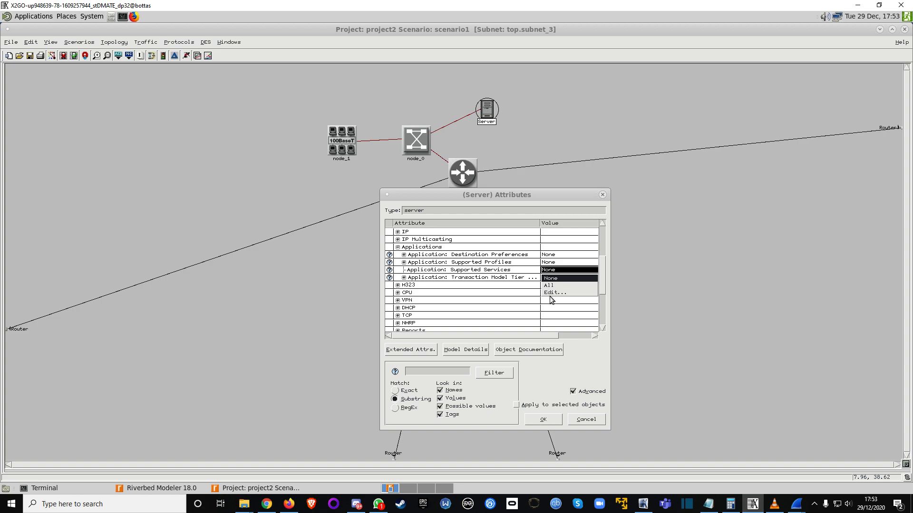
{"action": "left_click", "coordinate": [551, 293]}
{"action": "left_click_drag", "start_coordinate": [231, 175], "coordinate": [277, 172]}
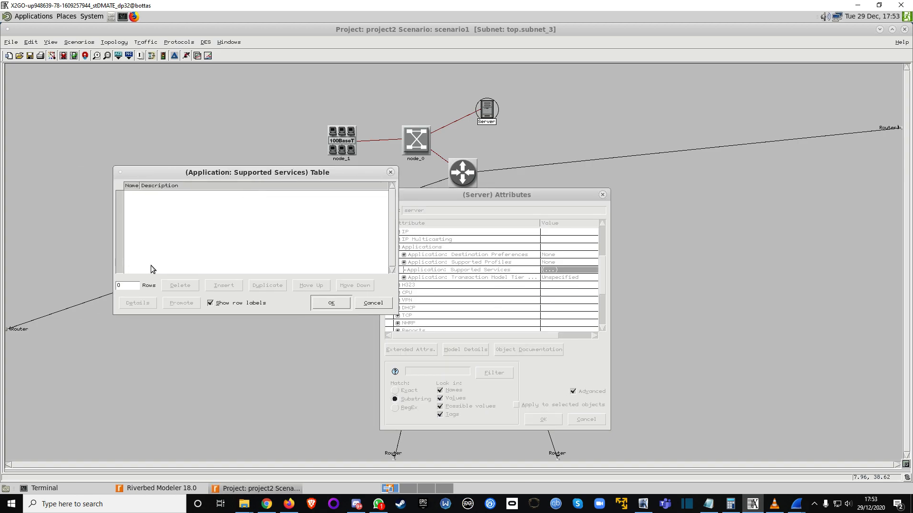
{"action": "left_click", "coordinate": [127, 285]}
{"action": "left_click", "coordinate": [122, 301]}
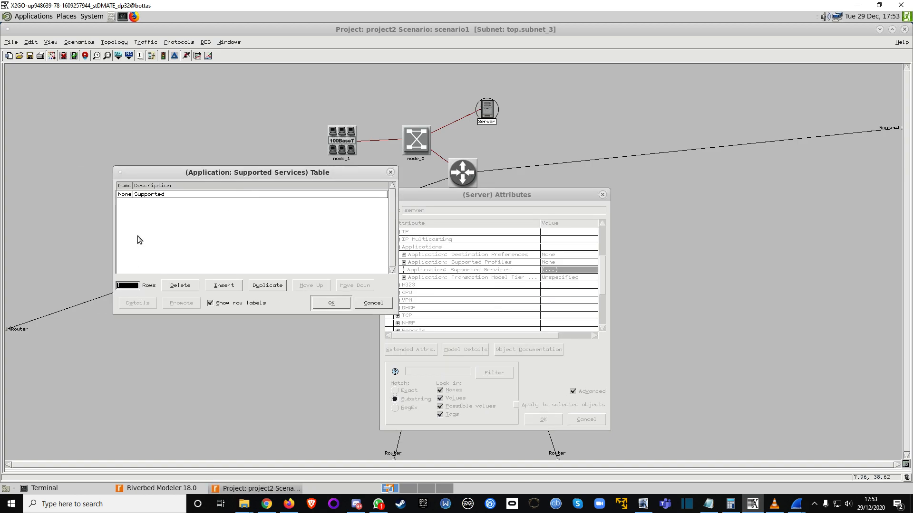
{"action": "left_click", "coordinate": [130, 198]}
{"action": "left_click", "coordinate": [117, 203]}
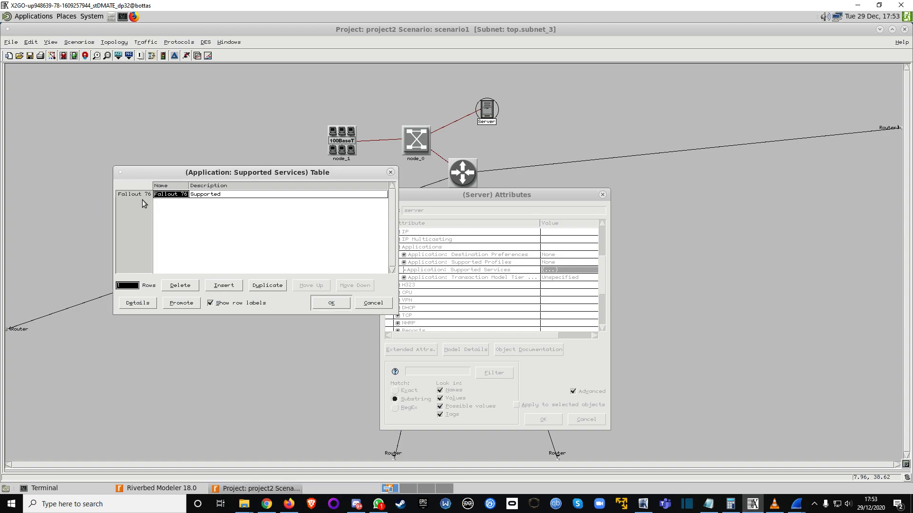
{"action": "left_click", "coordinate": [318, 303]}
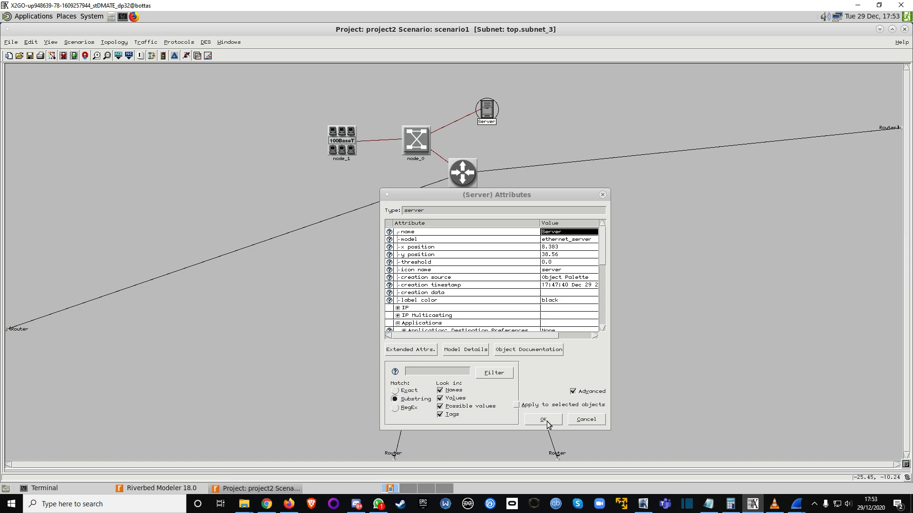
{"action": "left_click", "coordinate": [547, 422]}
Step: Choose the Server DB and TCP node statistics as individual DES statistics to collect
{"action": "right_click", "coordinate": [400, 261]}
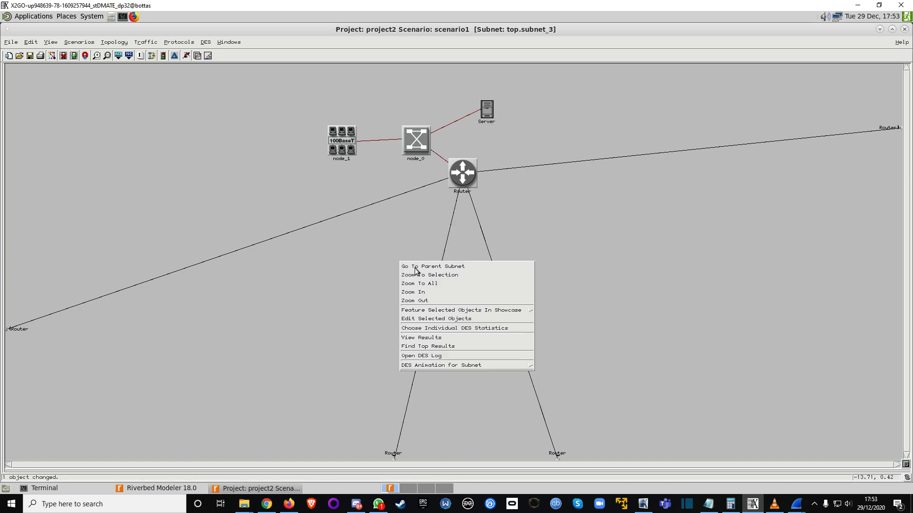
{"action": "right_click", "coordinate": [392, 258]}
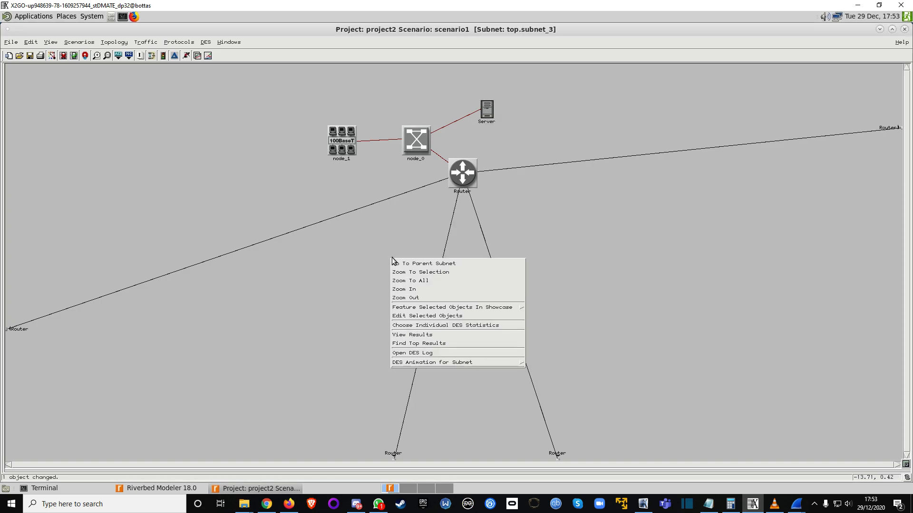
{"action": "left_click", "coordinate": [423, 327]}
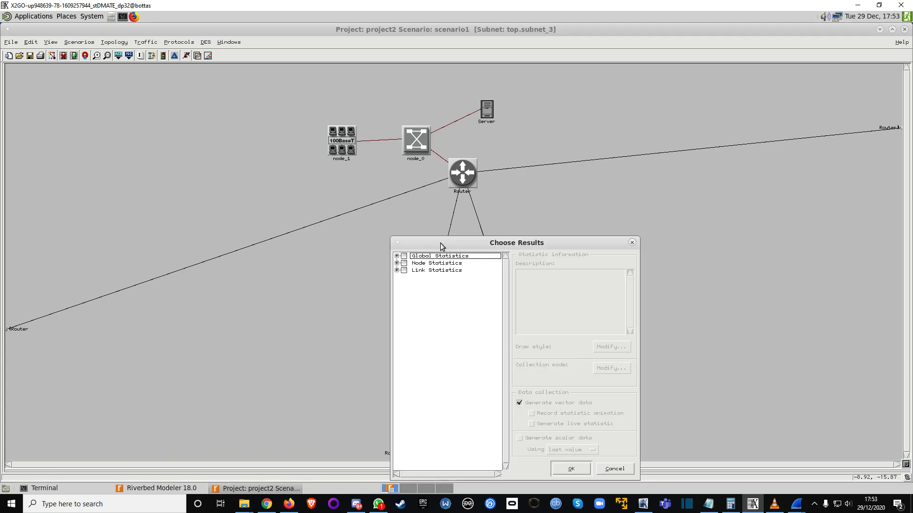
{"action": "left_click_drag", "start_coordinate": [441, 246], "coordinate": [362, 161]}
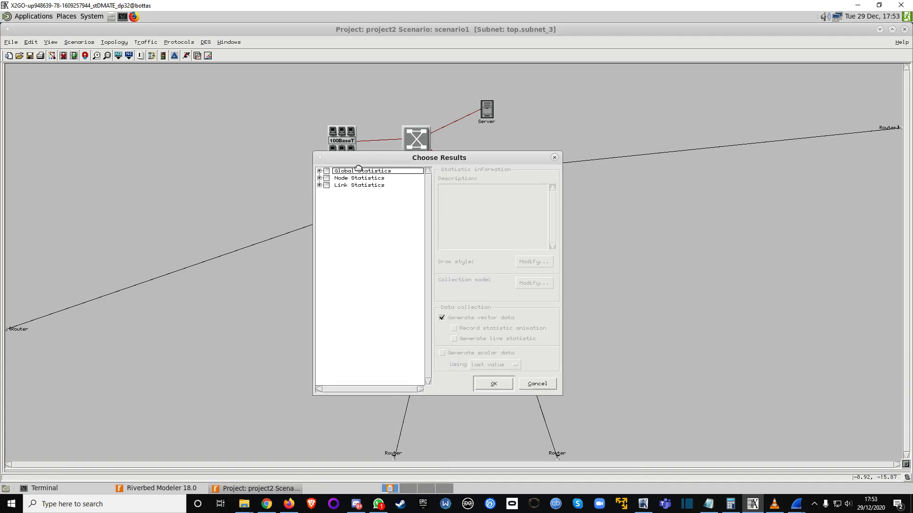
{"action": "left_click", "coordinate": [318, 177]}
{"action": "scroll", "coordinate": [349, 272], "scroll_direction": "down", "scroll_amount": 4}
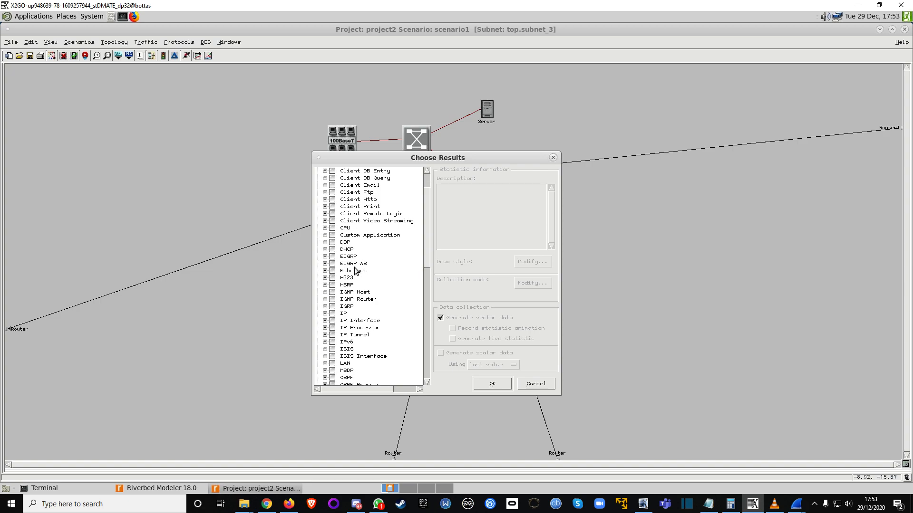
{"action": "scroll", "coordinate": [347, 265], "scroll_direction": "down", "scroll_amount": 9}
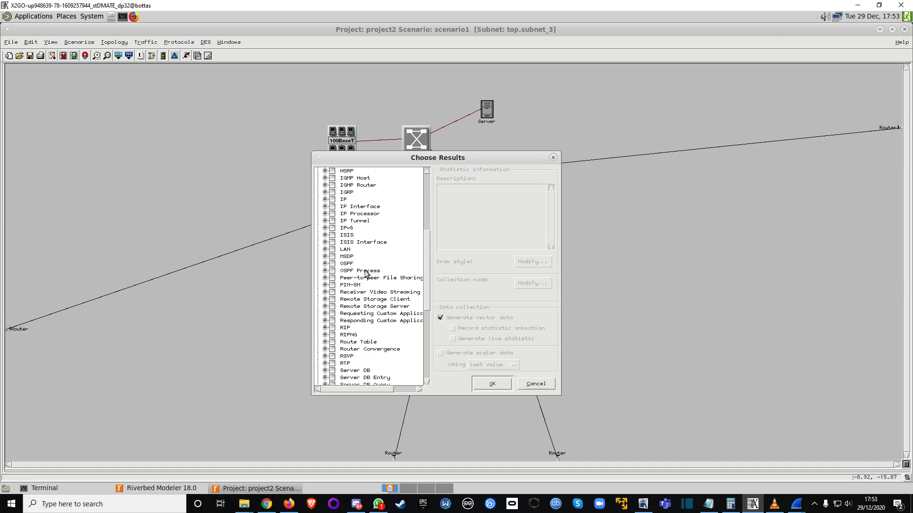
{"action": "left_click", "coordinate": [336, 242]}
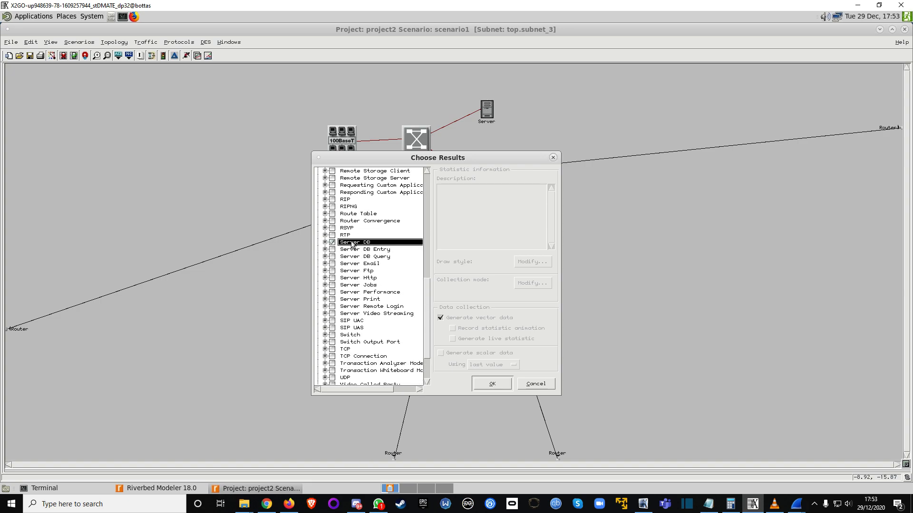
{"action": "scroll", "coordinate": [352, 247], "scroll_direction": "down", "scroll_amount": 3}
{"action": "left_click", "coordinate": [336, 297]}
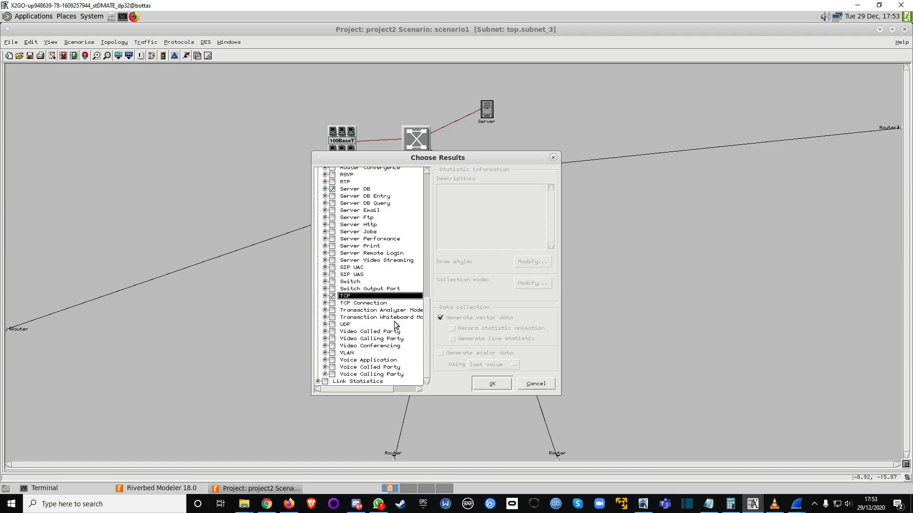
{"action": "left_click", "coordinate": [492, 384]}
Step: Configure the DES with a 1-minute duration and the Optimized (64 bit) simulation kernel, and try to run it
{"action": "right_click", "coordinate": [400, 254]}
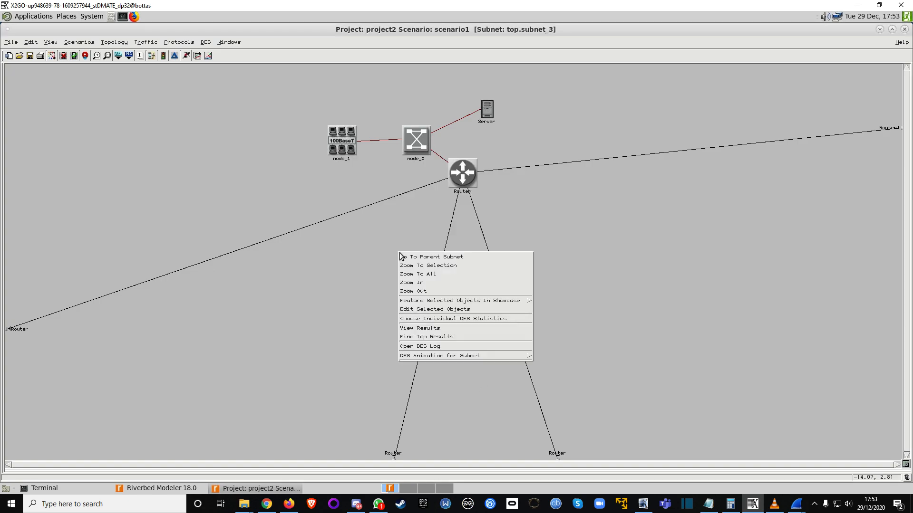
{"action": "left_click", "coordinate": [340, 187]}
{"action": "left_click", "coordinate": [184, 58]}
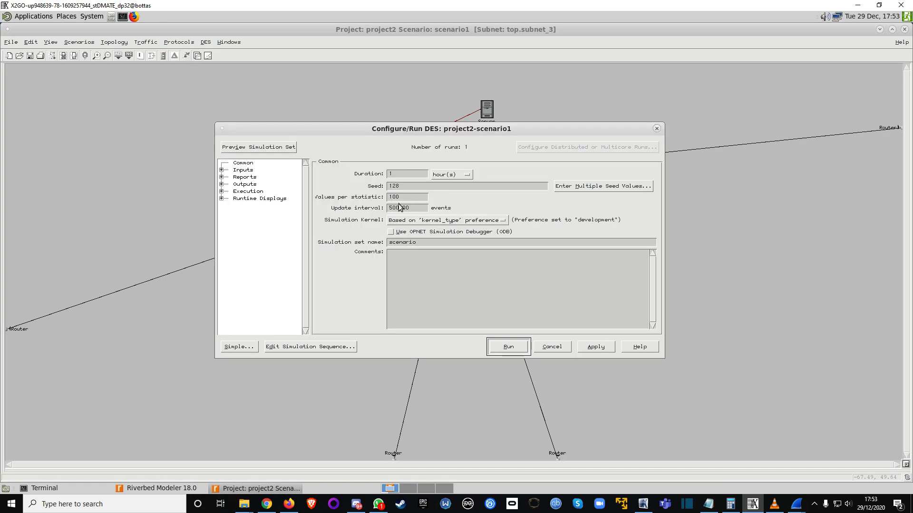
{"action": "left_click", "coordinate": [437, 181]}
{"action": "left_click", "coordinate": [446, 187]}
{"action": "left_click", "coordinate": [433, 225]}
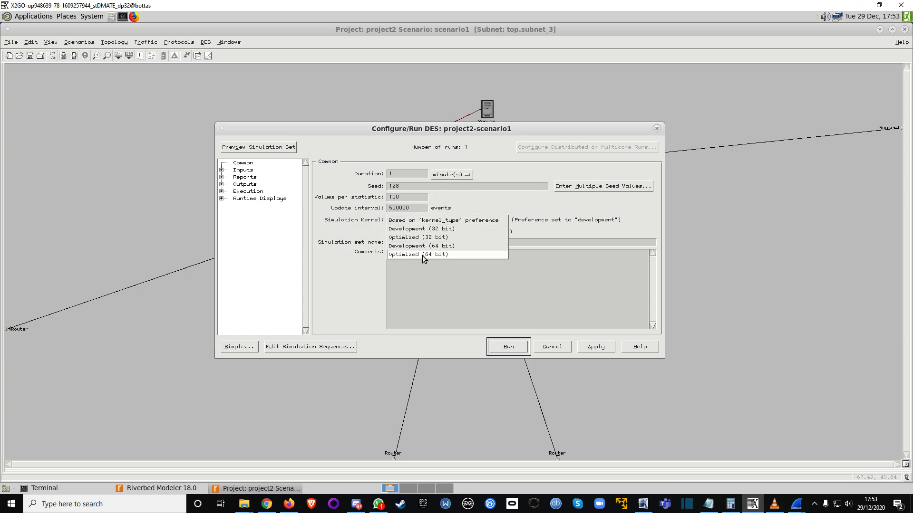
{"action": "left_click", "coordinate": [422, 255]}
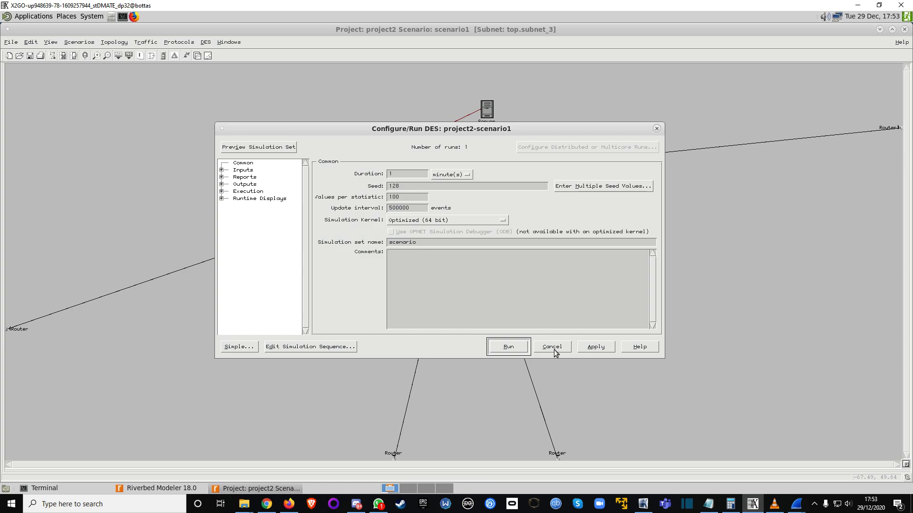
{"action": "left_click", "coordinate": [515, 350]}
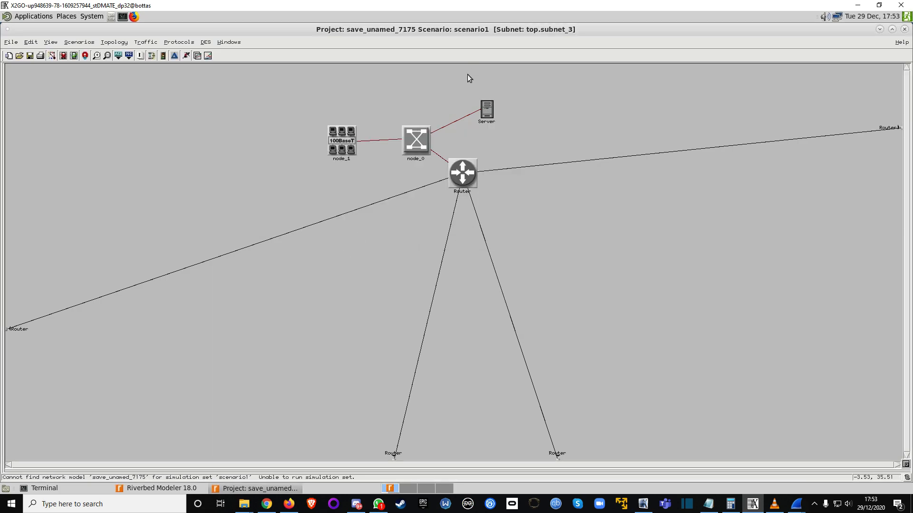
Step: Move the project window down and try to run the simulation again with the same settings
{"action": "left_click_drag", "start_coordinate": [467, 31], "coordinate": [471, 77]}
{"action": "left_click", "coordinate": [187, 93]}
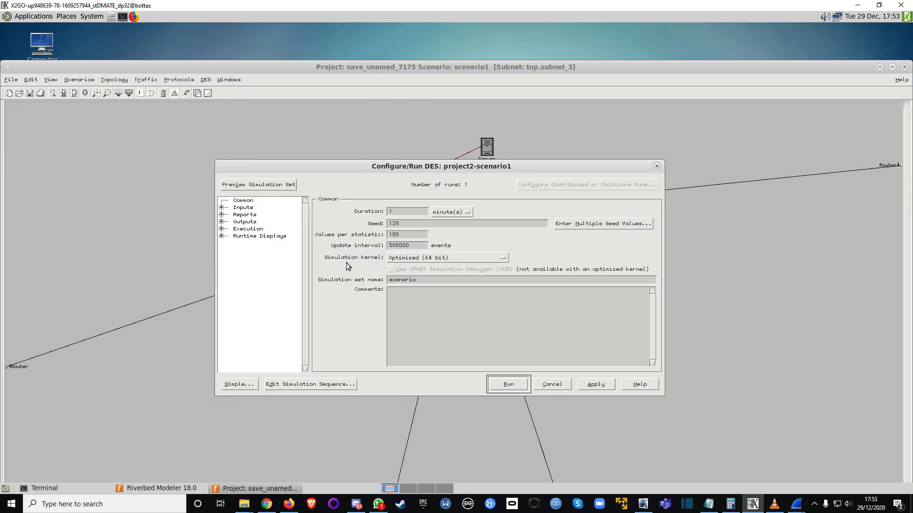
{"action": "left_click", "coordinate": [507, 385]}
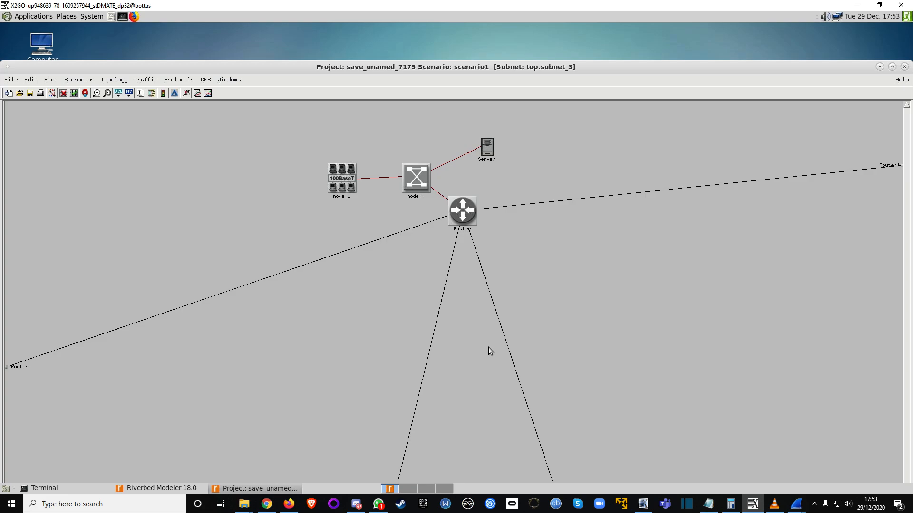
Step: Put the project window away to examine the Terminal's output, and return to the project
{"action": "left_click", "coordinate": [266, 489]}
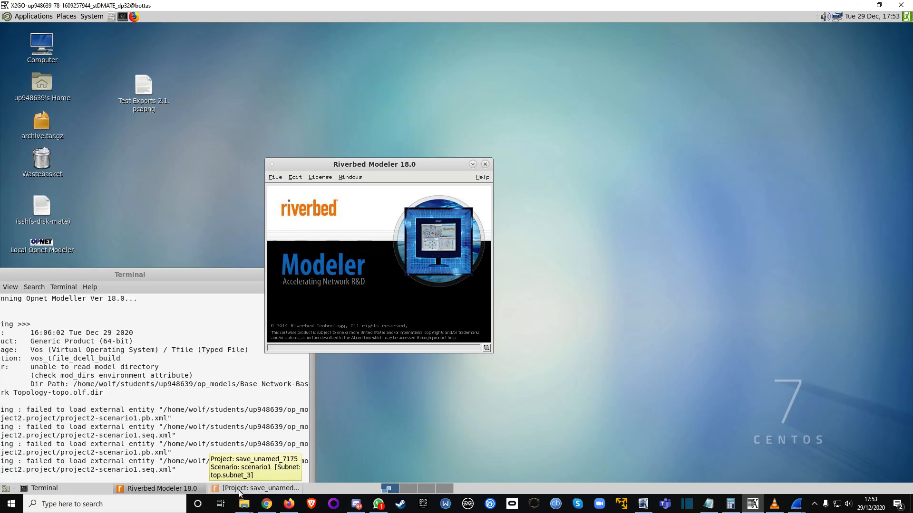
{"action": "left_click_drag", "start_coordinate": [184, 280], "coordinate": [228, 181]}
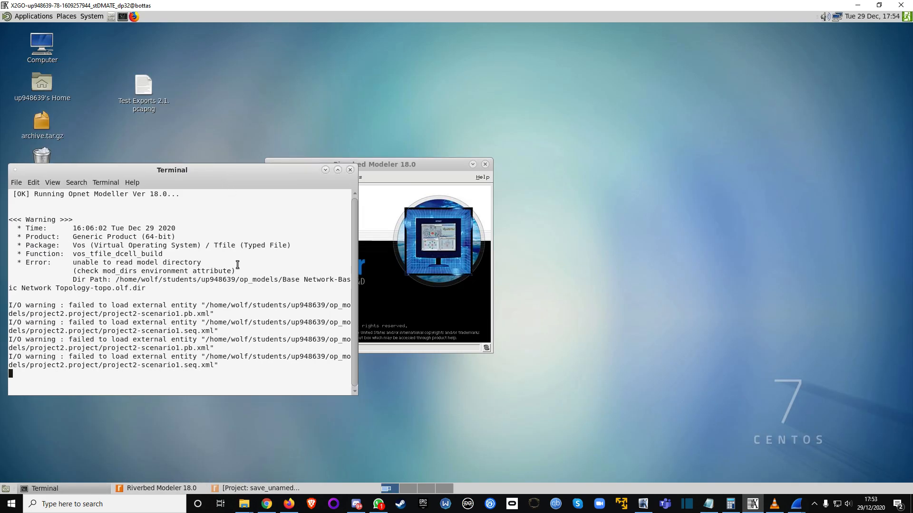
{"action": "left_click", "coordinate": [278, 488]}
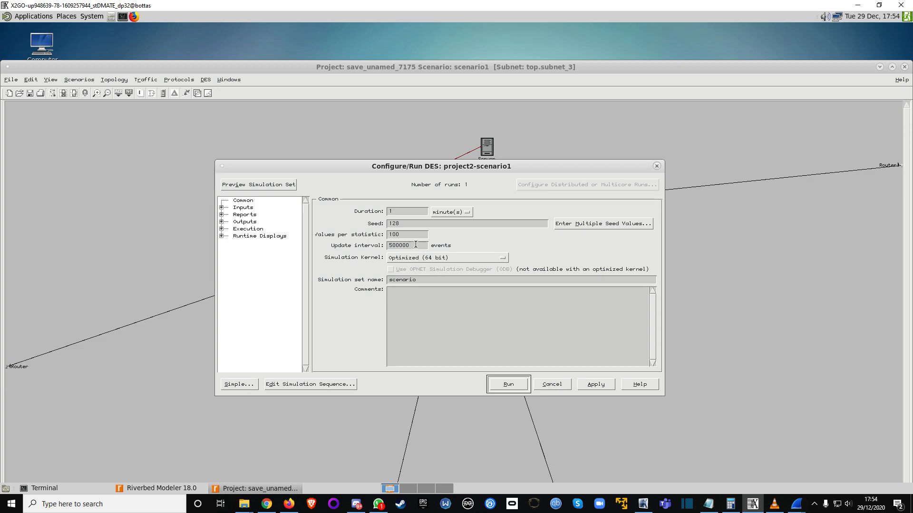
Step: Set the simulation duration to 2 minutes and try to run it again
{"action": "left_click", "coordinate": [407, 212]}
{"action": "type", "text": "2"}
{"action": "left_click", "coordinate": [506, 384]}
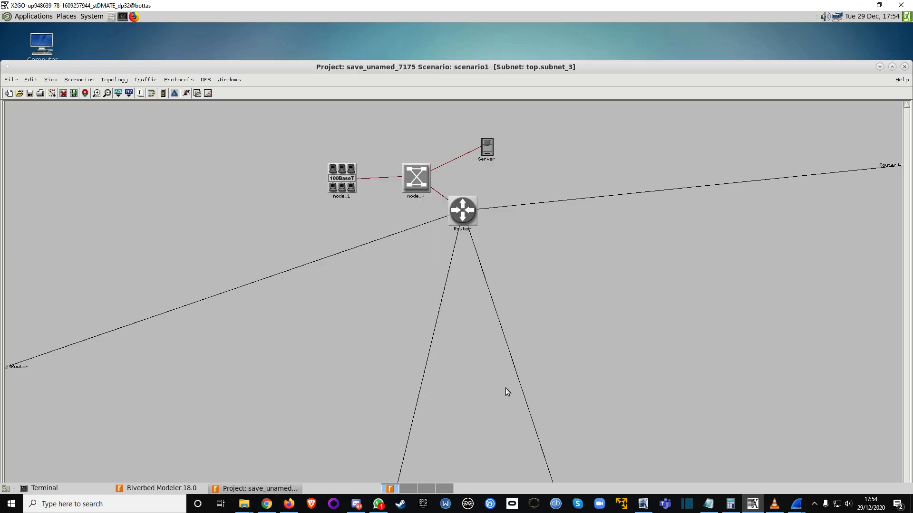